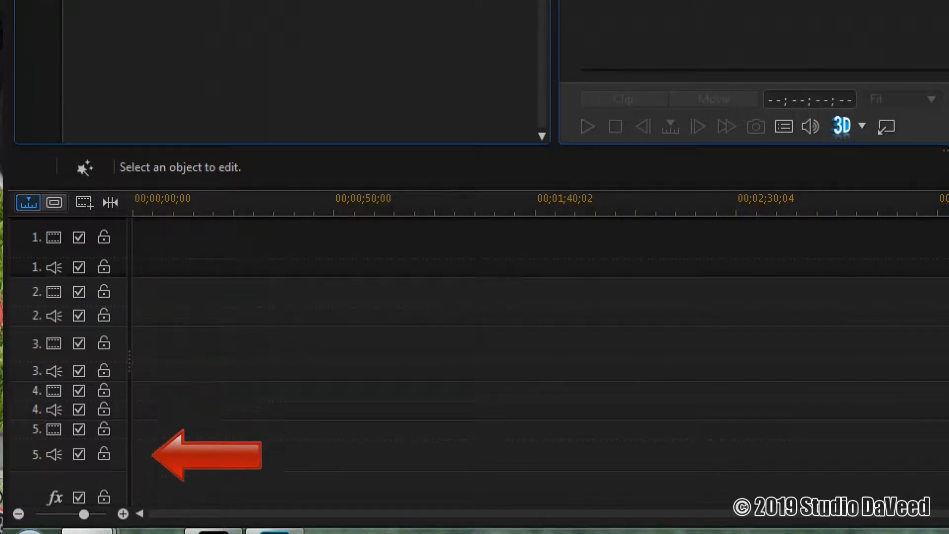
Step: Look through the timeline's tracks down to the effect, title, voice and music tracks
{"action": "left_click", "coordinate": [541, 400]}
{"action": "scroll", "coordinate": [541, 366], "scroll_direction": "down", "scroll_amount": 3}
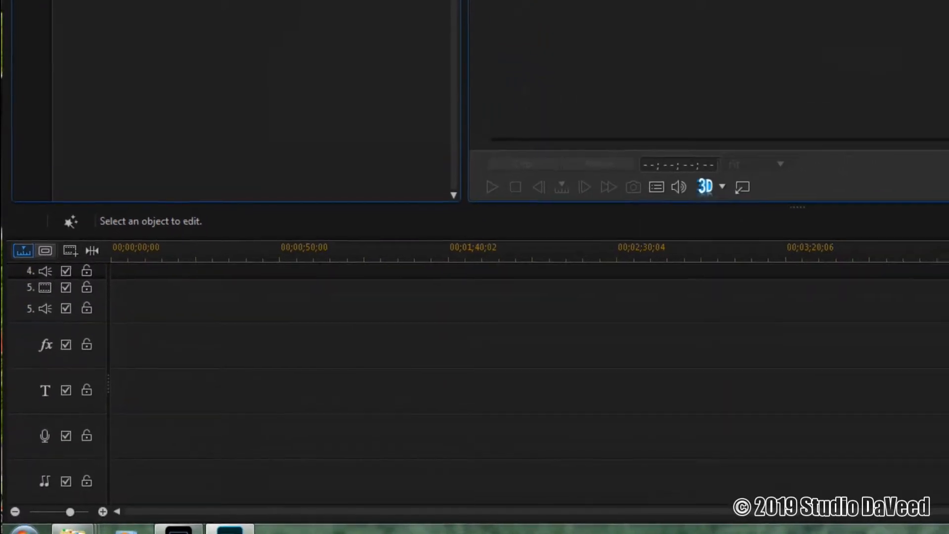
{"action": "scroll", "coordinate": [494, 385], "scroll_direction": "up", "scroll_amount": 3}
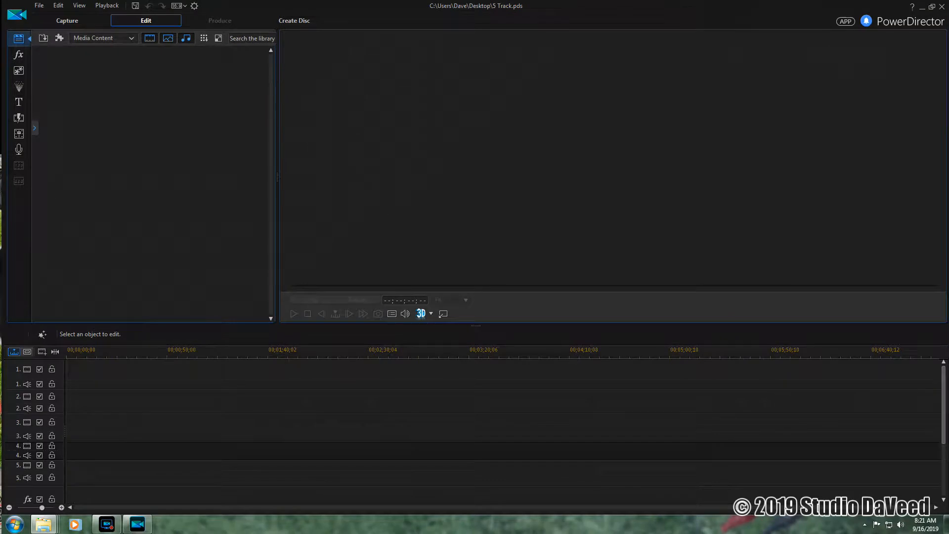
{"action": "left_click", "coordinate": [39, 5]}
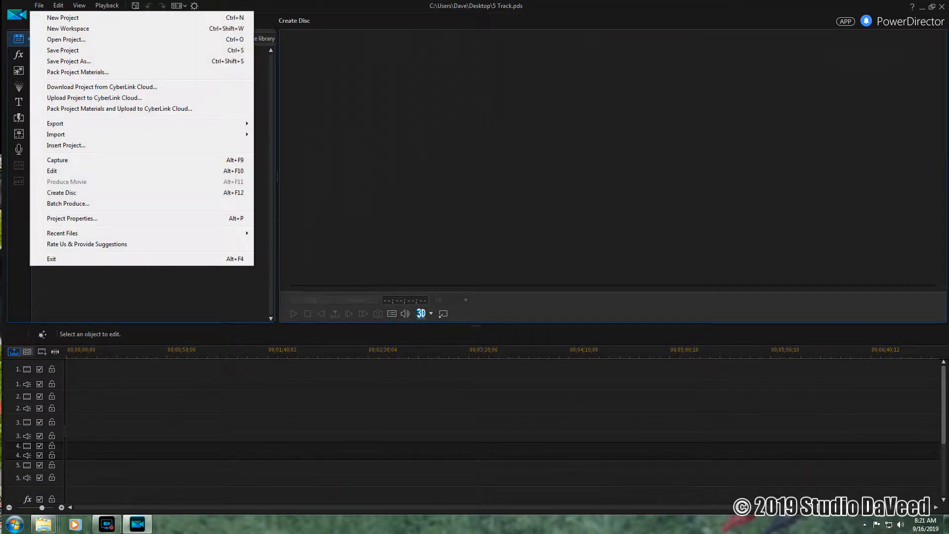
{"action": "key", "text": "Return"}
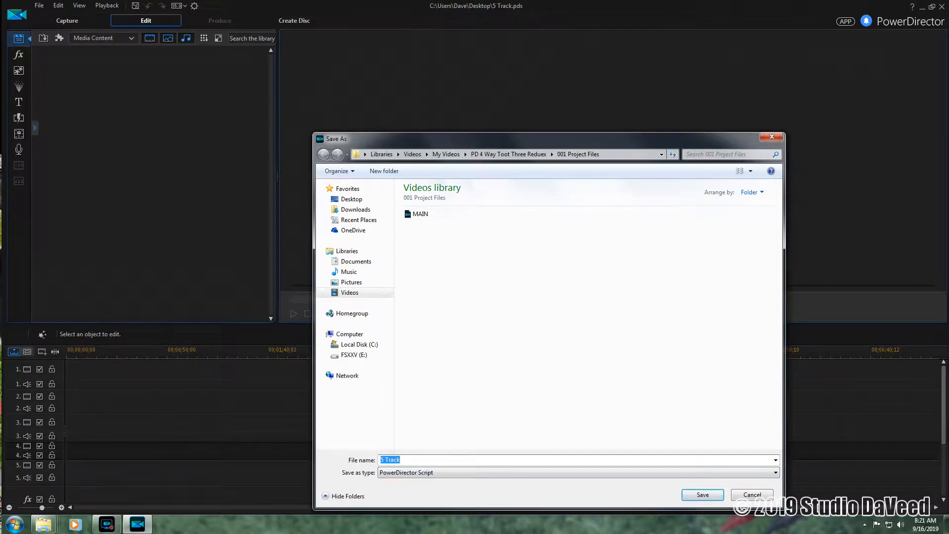
{"action": "key", "text": "Escape"}
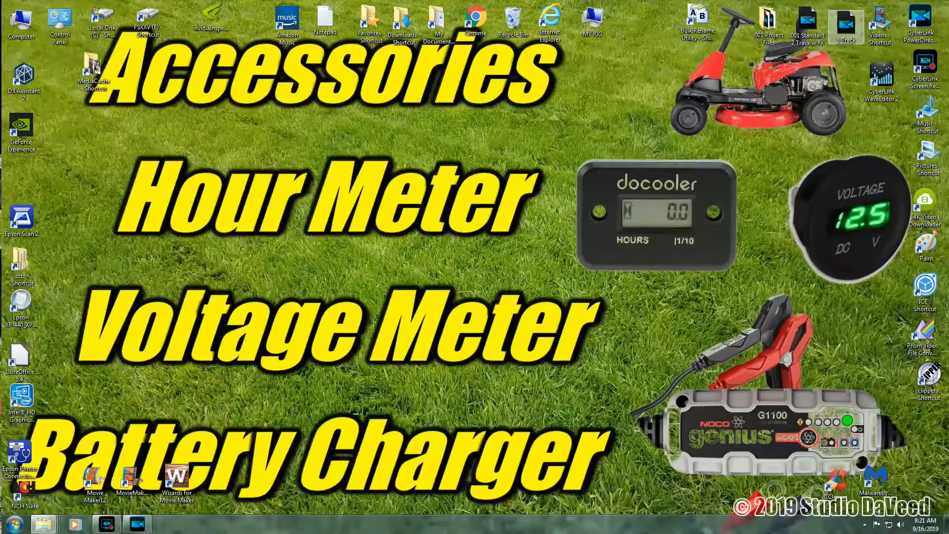
Step: Open the 5 Track project file from the desktop
{"action": "left_click", "coordinate": [846, 27]}
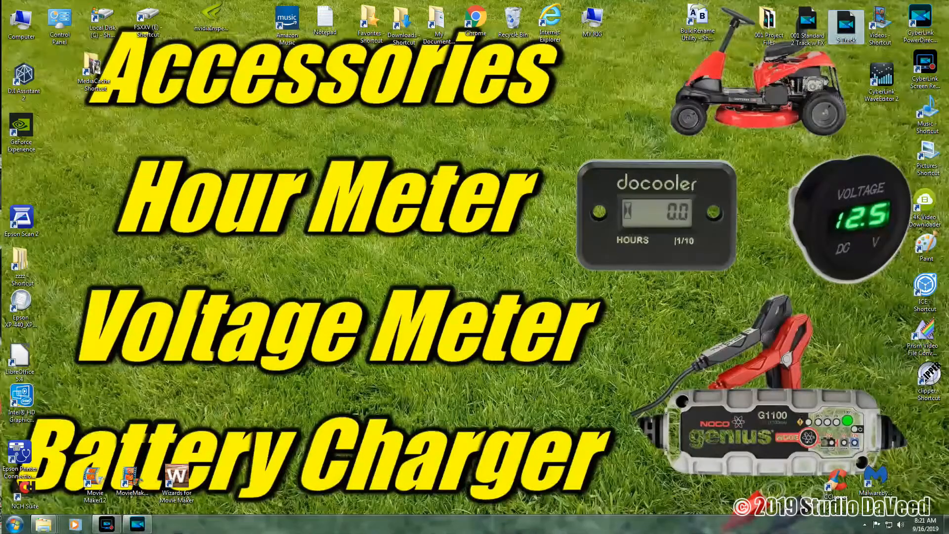
{"action": "double_click", "coordinate": [846, 25]}
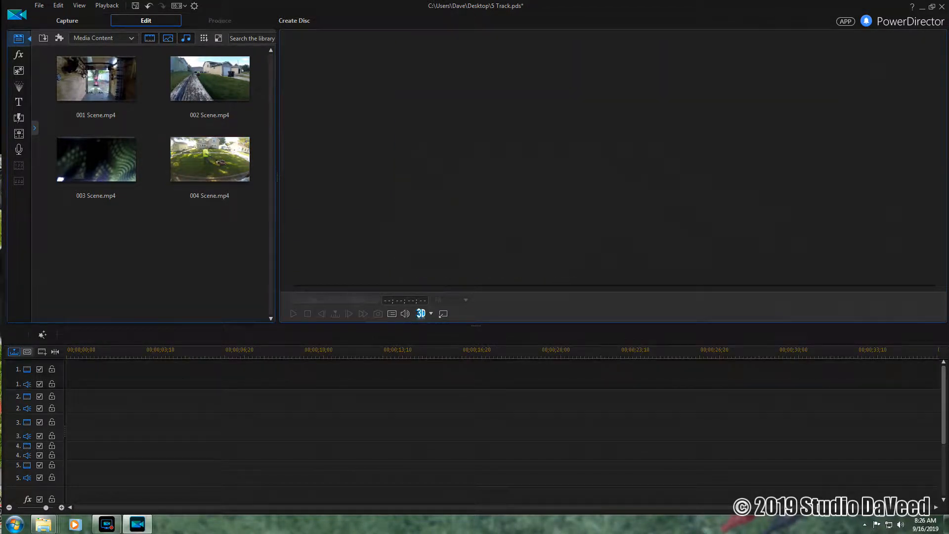
Step: Place 001 Scene.mp4 at the start of video track 1 and go from its first frame to its last frame
{"action": "left_click", "coordinate": [96, 79]}
{"action": "left_click_drag", "start_coordinate": [96, 79], "coordinate": [67, 374]}
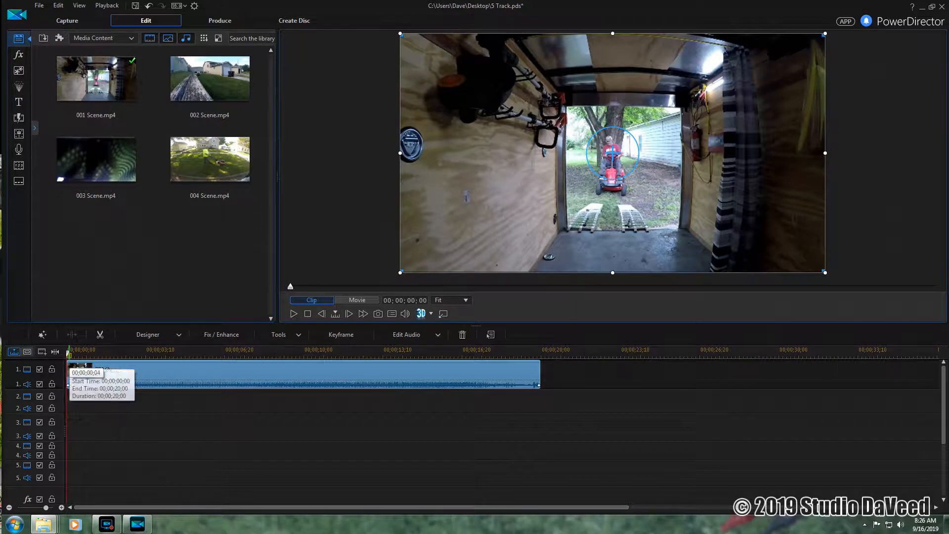
{"action": "left_click", "coordinate": [69, 354]}
{"action": "left_click", "coordinate": [173, 371]}
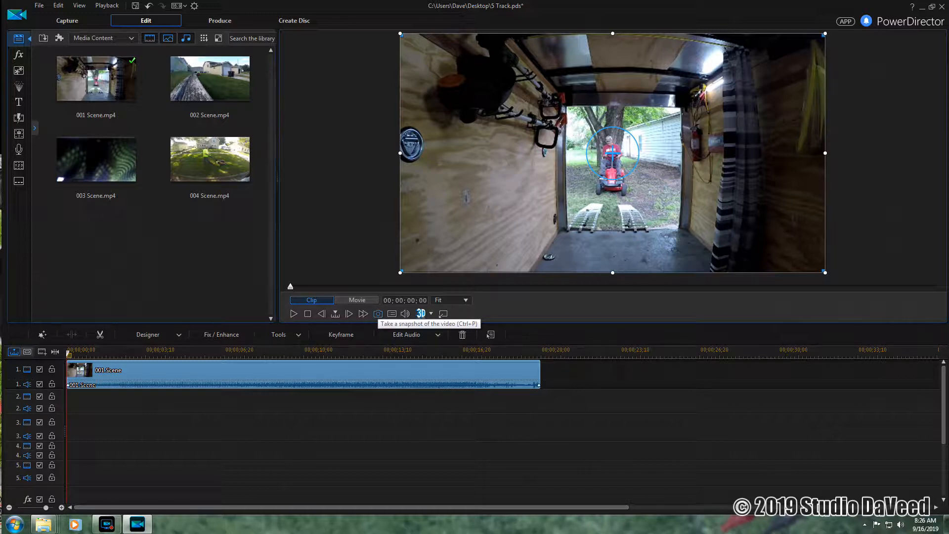
{"action": "left_click_drag", "start_coordinate": [291, 287], "coordinate": [937, 287]}
{"action": "left_click", "coordinate": [613, 154]}
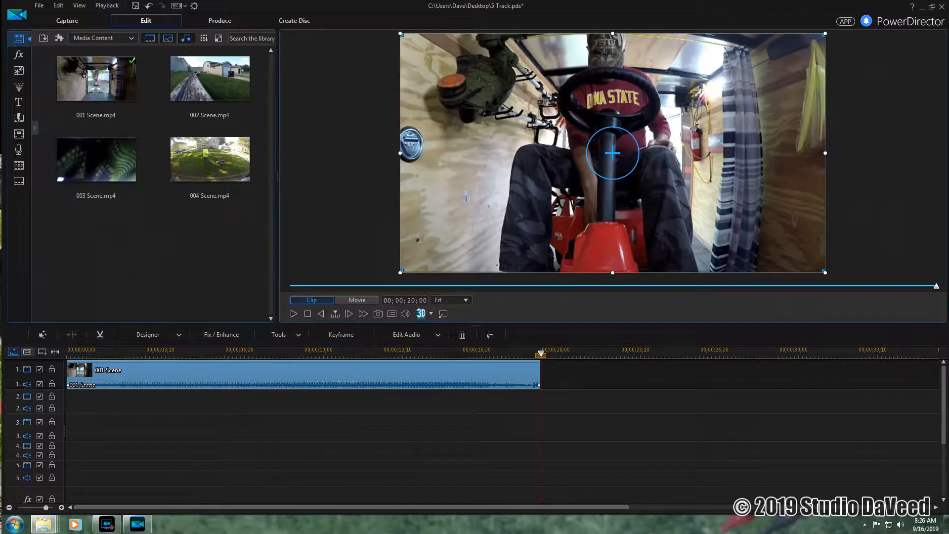
Step: Replace the 001 Scene clip on video track 1 with 002 Scene.mp4 and move the playhead to its last frame
{"action": "right_click", "coordinate": [448, 102]}
{"action": "left_click", "coordinate": [495, 162]}
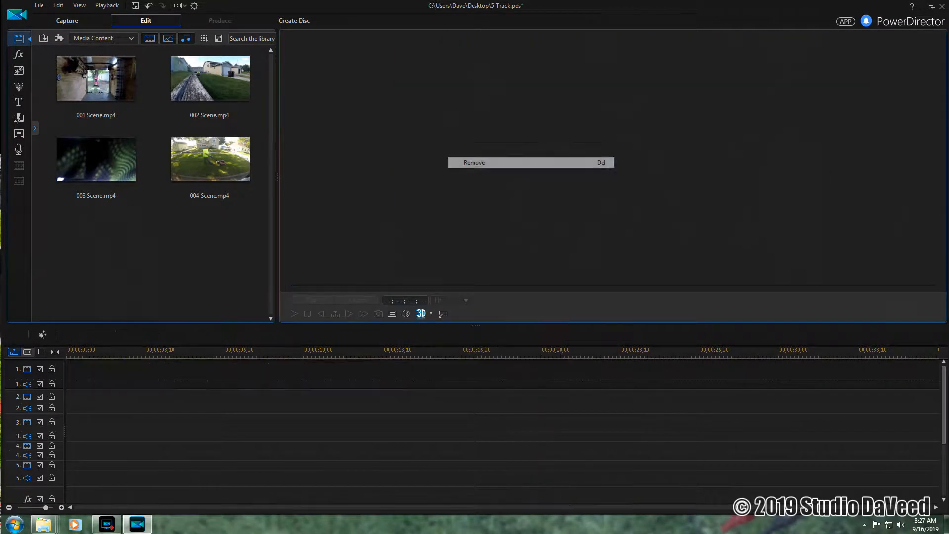
{"action": "left_click_drag", "start_coordinate": [196, 78], "coordinate": [99, 374]}
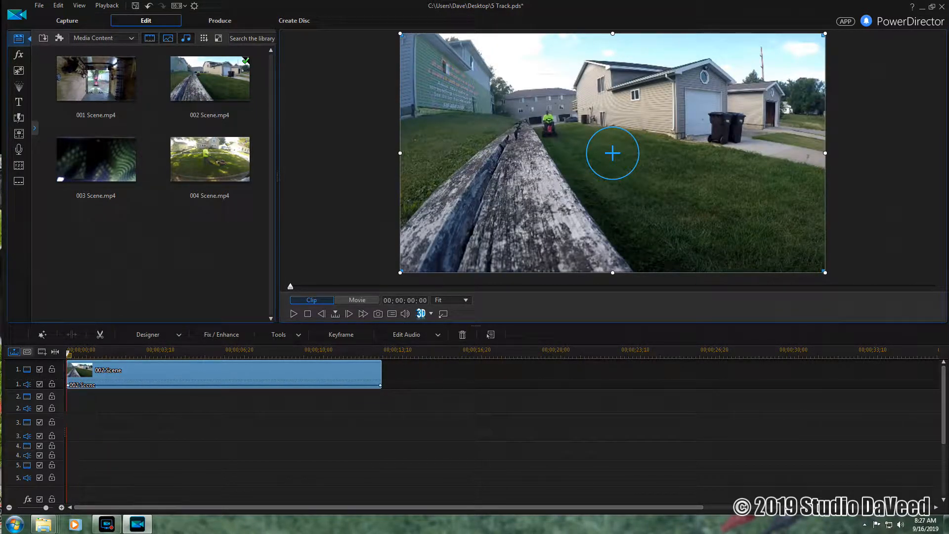
{"action": "left_click_drag", "start_coordinate": [69, 354], "coordinate": [382, 354]}
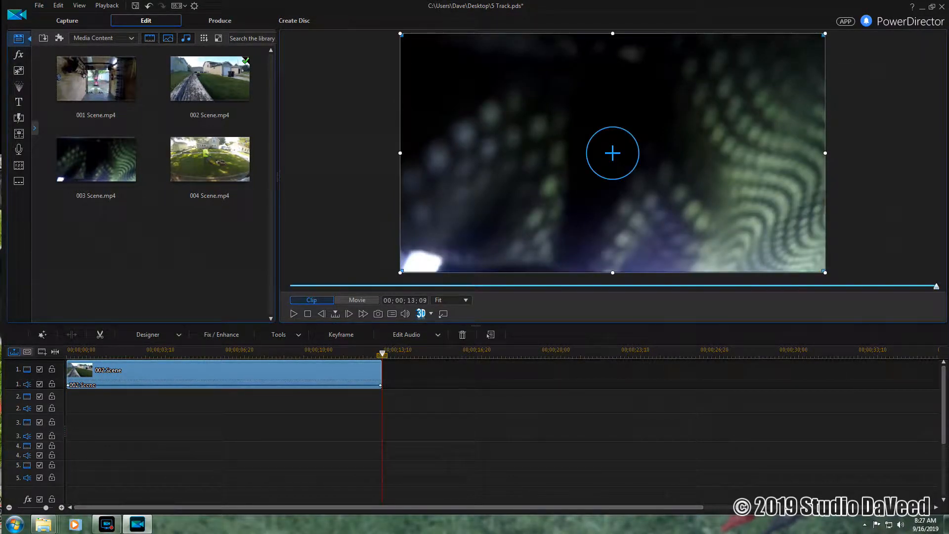
Step: Remove the 002 Scene clip from the timeline
{"action": "right_click", "coordinate": [253, 375]}
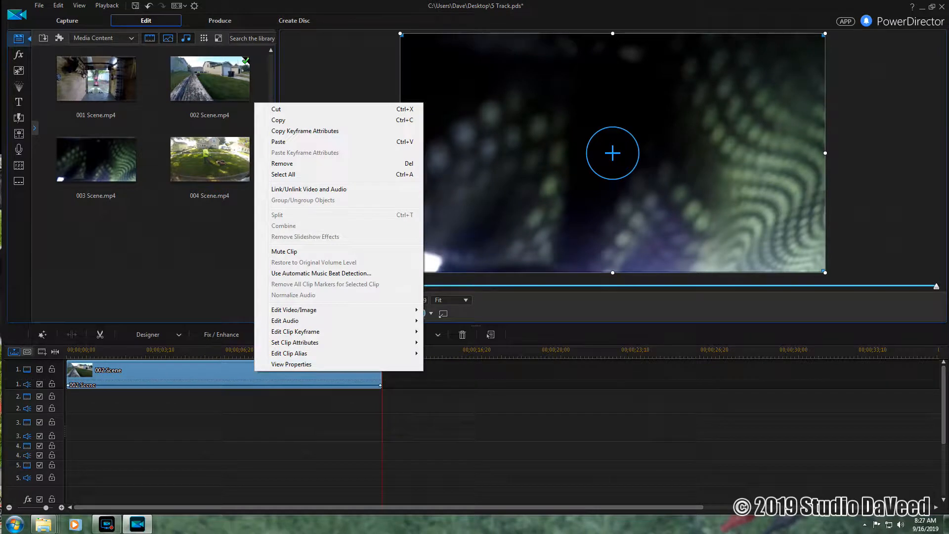
{"action": "left_click", "coordinate": [282, 163]}
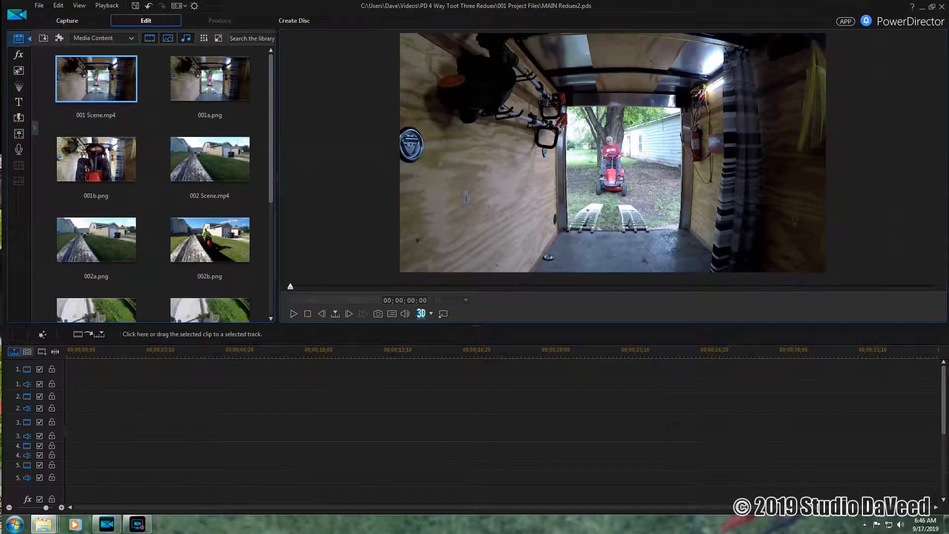
Step: Place 001a.png at the start of video track 1 and scale it to 0.500 in the frame's upper-left quarter
{"action": "left_click", "coordinate": [209, 79]}
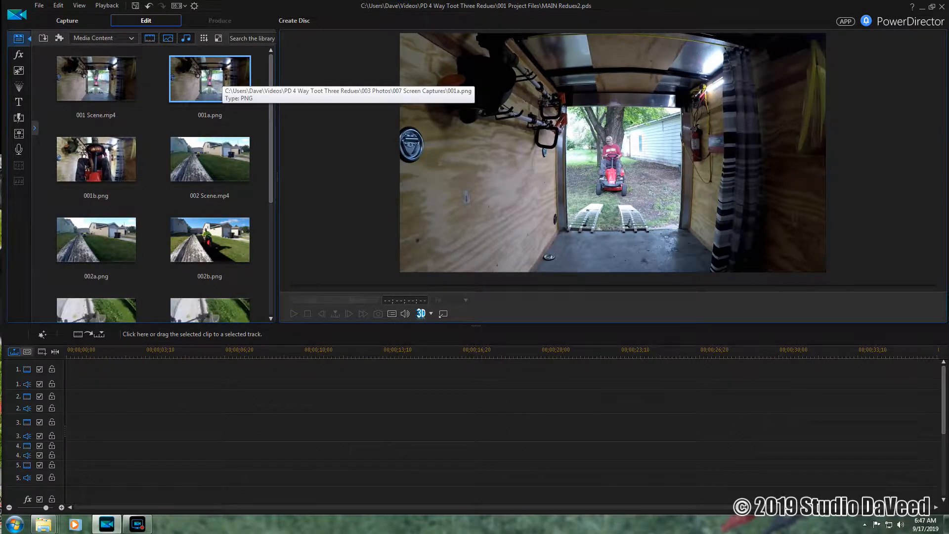
{"action": "left_click_drag", "start_coordinate": [221, 78], "coordinate": [68, 370]}
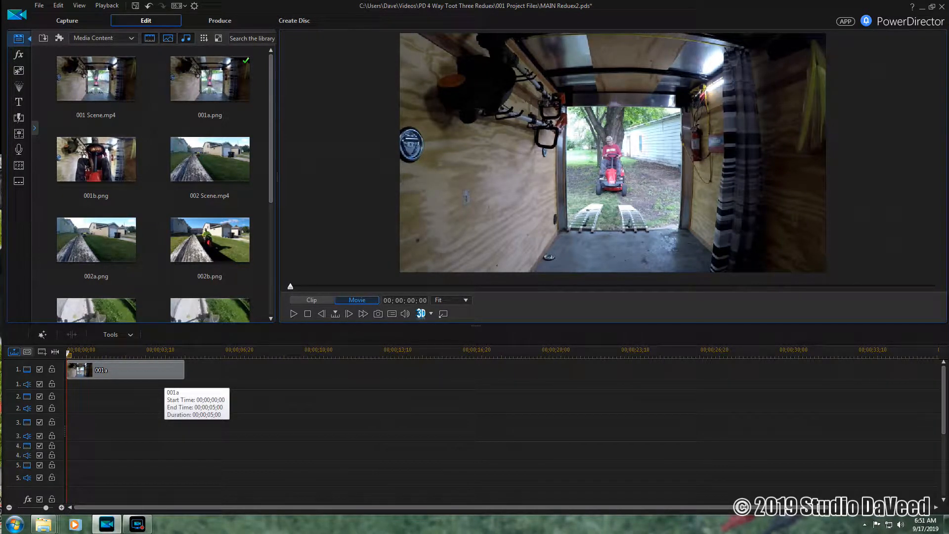
{"action": "double_click", "coordinate": [164, 376]}
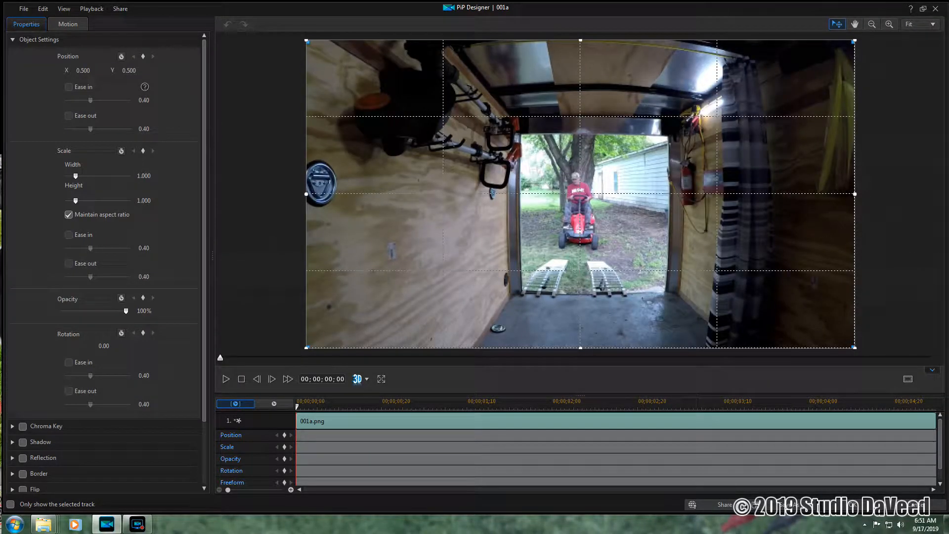
{"action": "left_click_drag", "start_coordinate": [855, 349], "coordinate": [581, 194]}
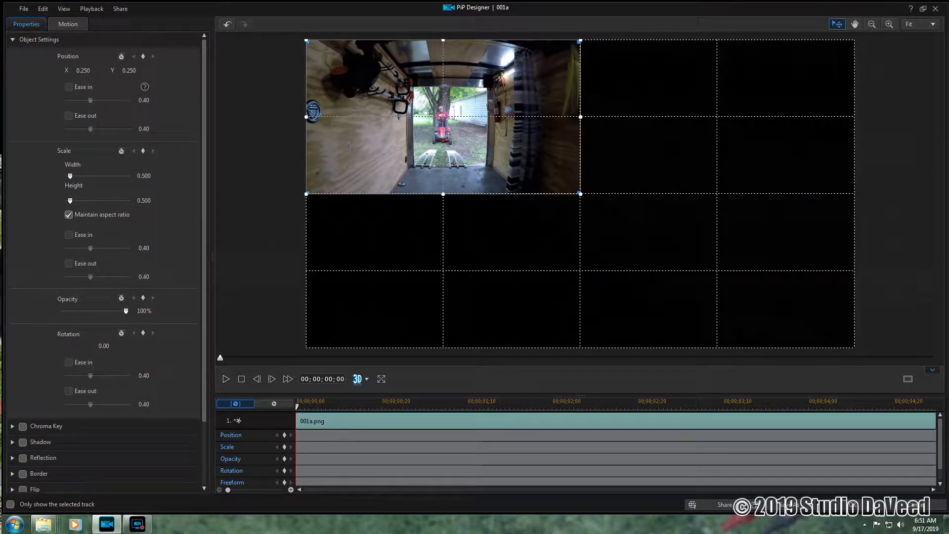
{"action": "left_click", "coordinate": [853, 504]}
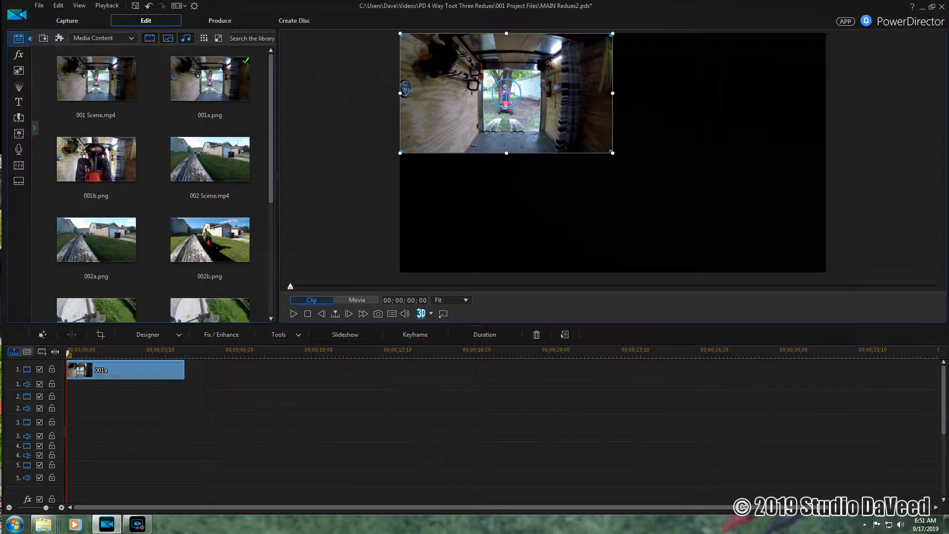
Step: Place another copy of 001a.png at the start of video track 5 and set its duration to 2 seconds
{"action": "left_click", "coordinate": [210, 80]}
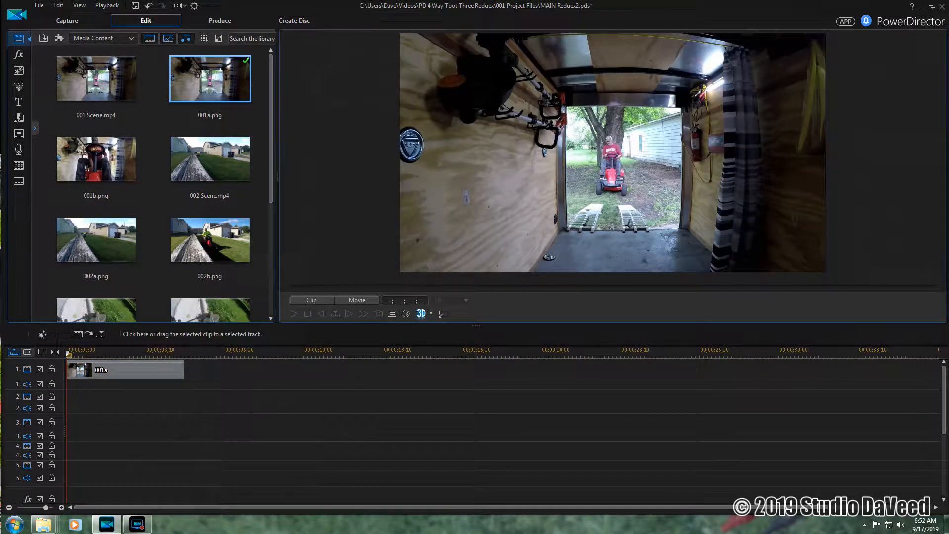
{"action": "left_click_drag", "start_coordinate": [210, 79], "coordinate": [72, 465]}
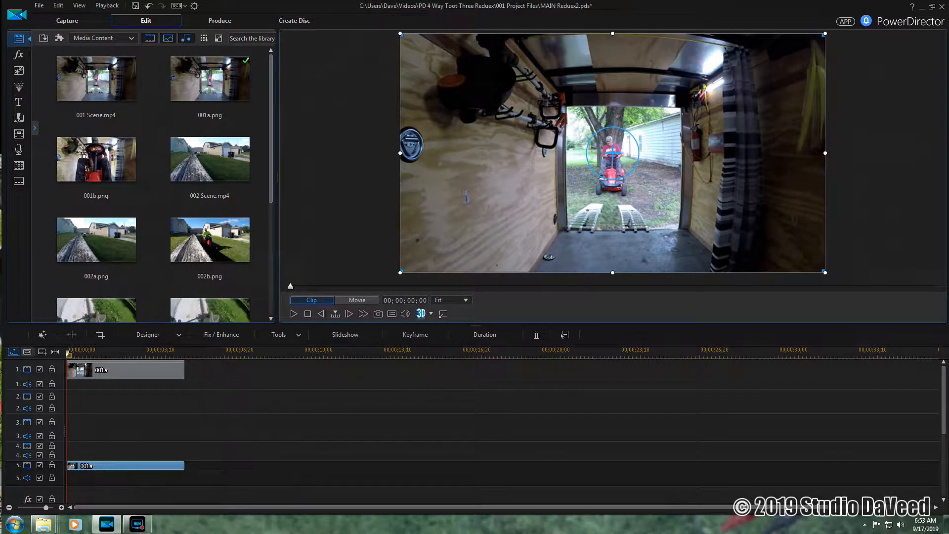
{"action": "left_click", "coordinate": [485, 335]}
{"action": "left_click", "coordinate": [483, 250]}
{"action": "type", "text": "02;00"}
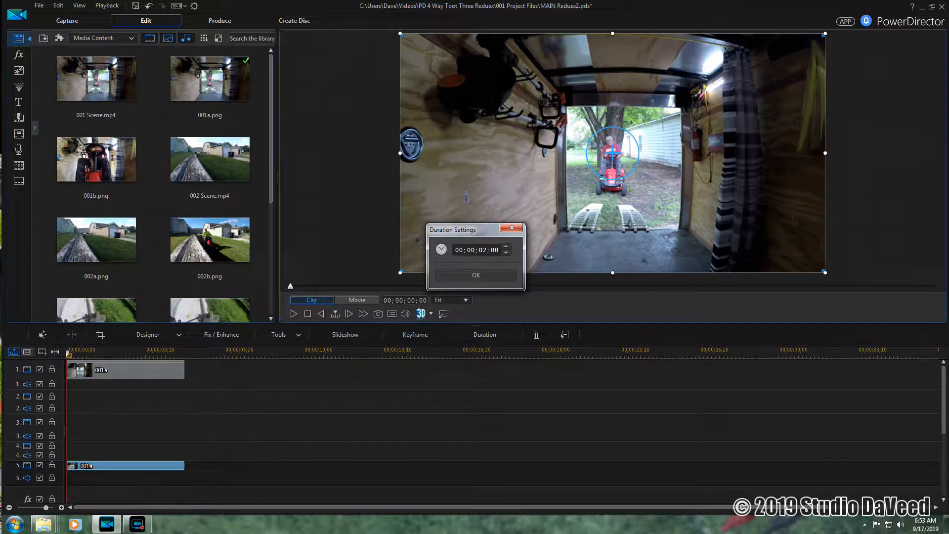
{"action": "key", "text": "Return"}
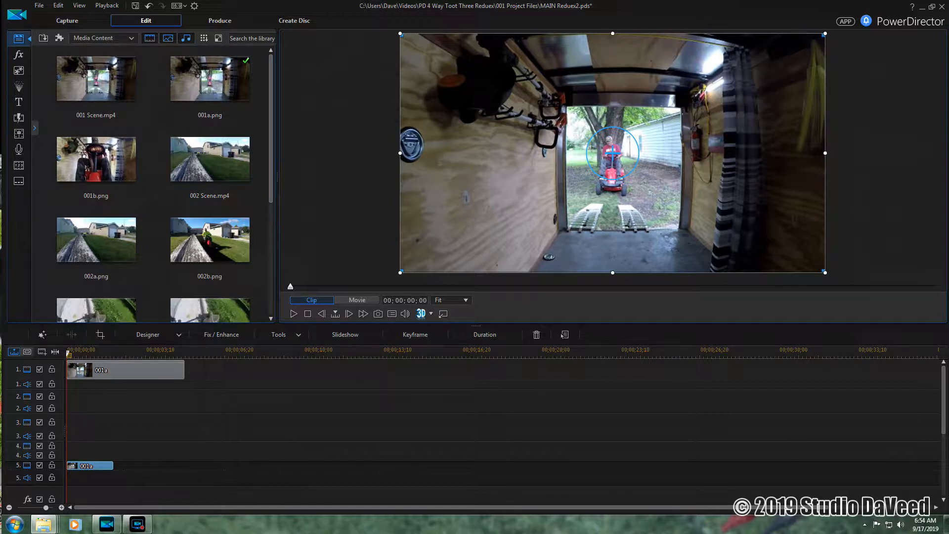
Step: Move the 001a clip on track 5 to start at 3 seconds, so it ends together with the track 1 clip
{"action": "left_click", "coordinate": [158, 373]}
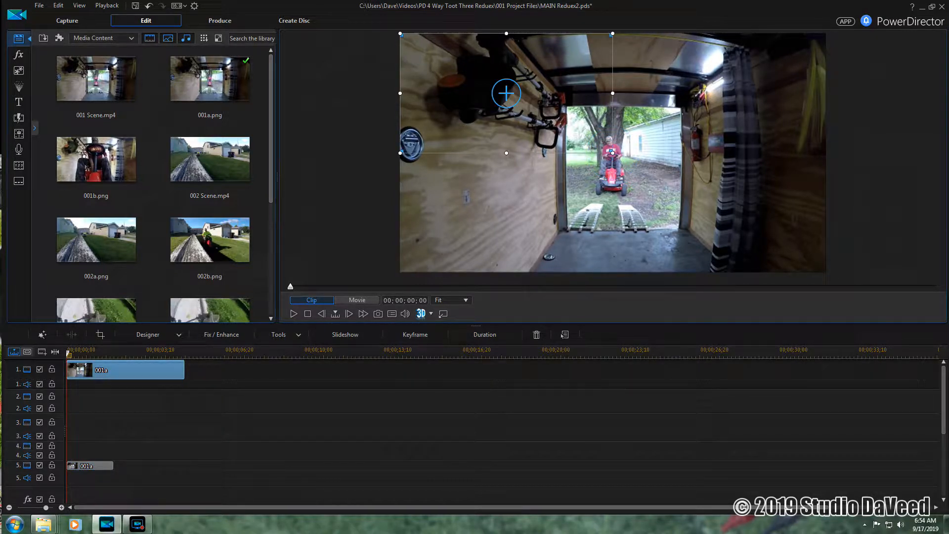
{"action": "left_click", "coordinate": [89, 466]}
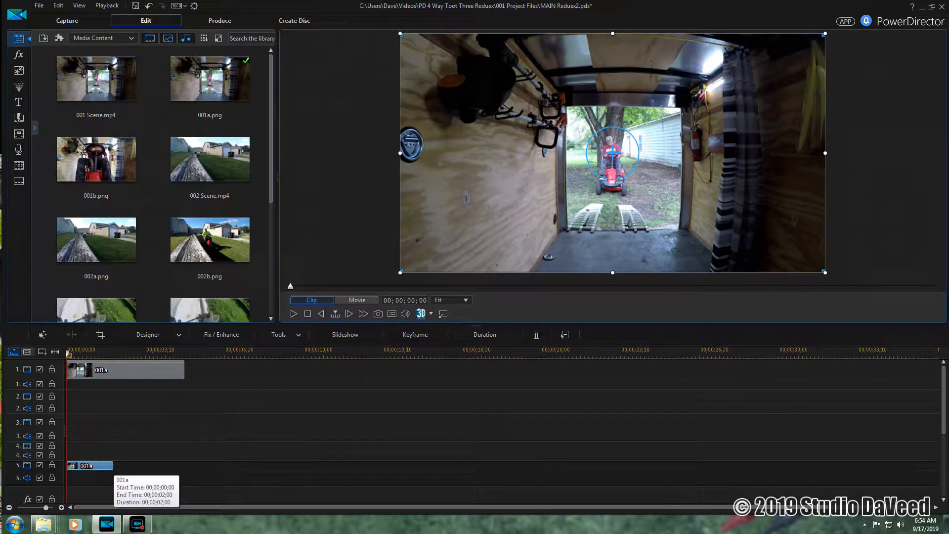
{"action": "left_click_drag", "start_coordinate": [89, 465], "coordinate": [159, 465]}
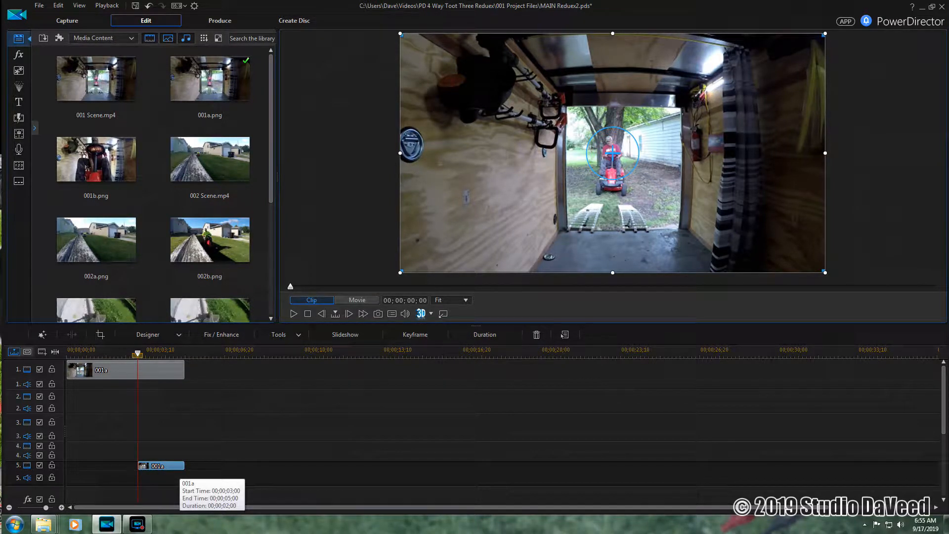
Step: Scale the track 5 image to 0.500 in the frame's upper-left quarter and add position and scale keyframes at its start
{"action": "double_click", "coordinate": [178, 466]}
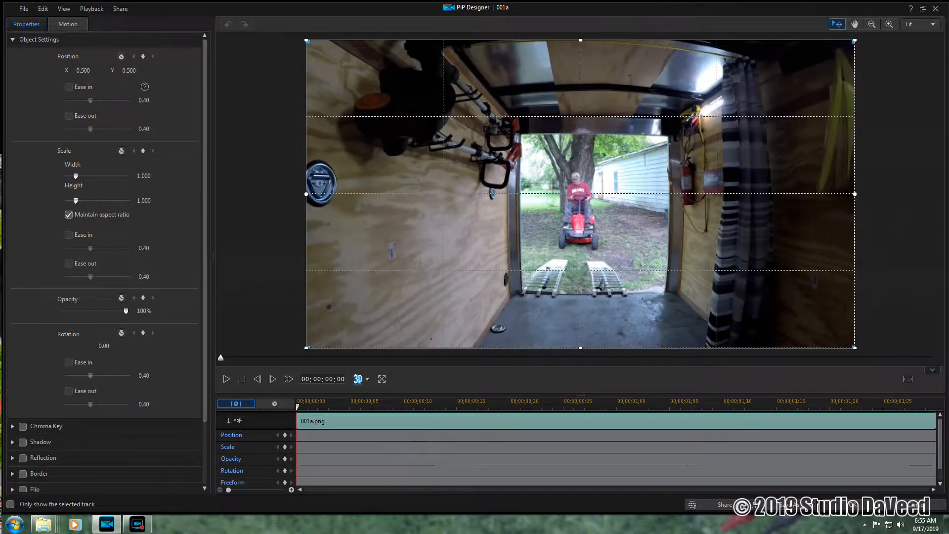
{"action": "left_click_drag", "start_coordinate": [855, 348], "coordinate": [580, 194]}
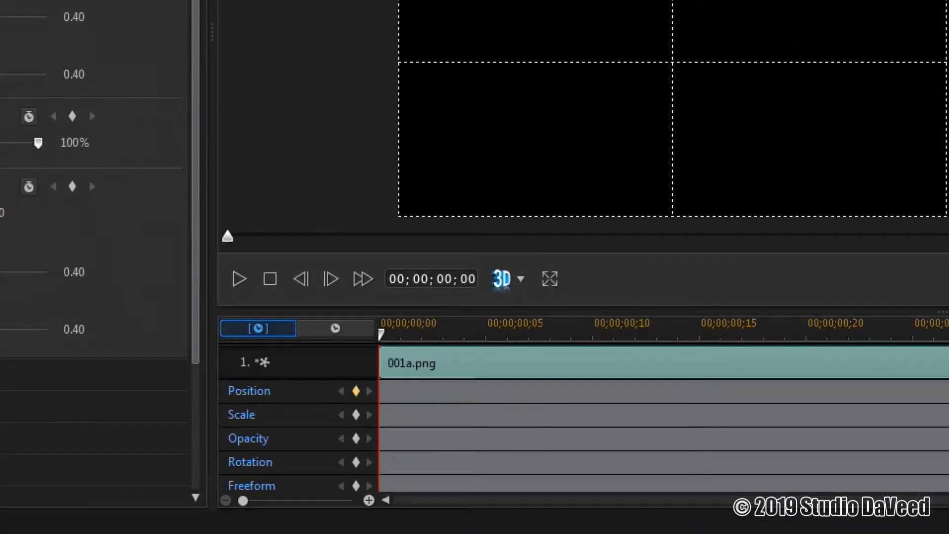
{"action": "left_click", "coordinate": [356, 414]}
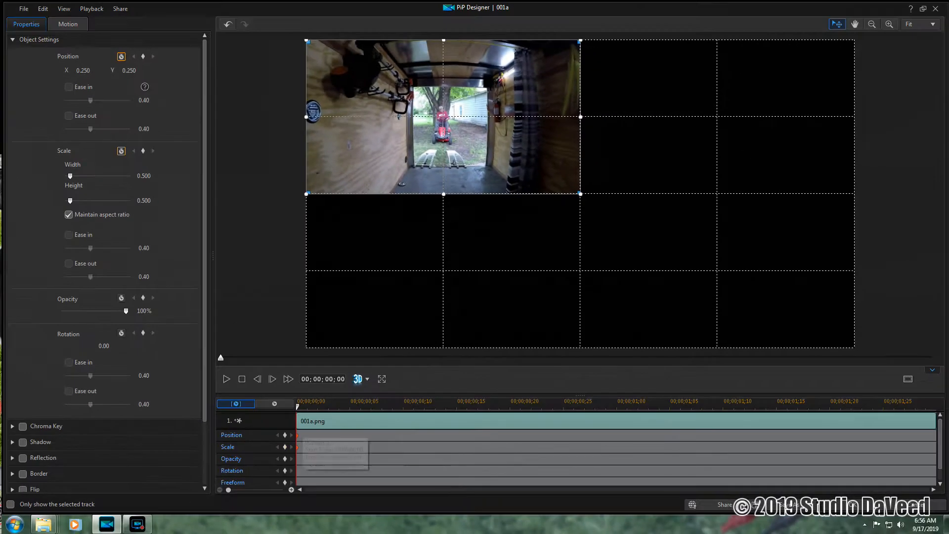
Step: At the clip's 2-second end, enlarge the track 5 image from the upper-left quarter to fill the whole frame
{"action": "key", "text": "space"}
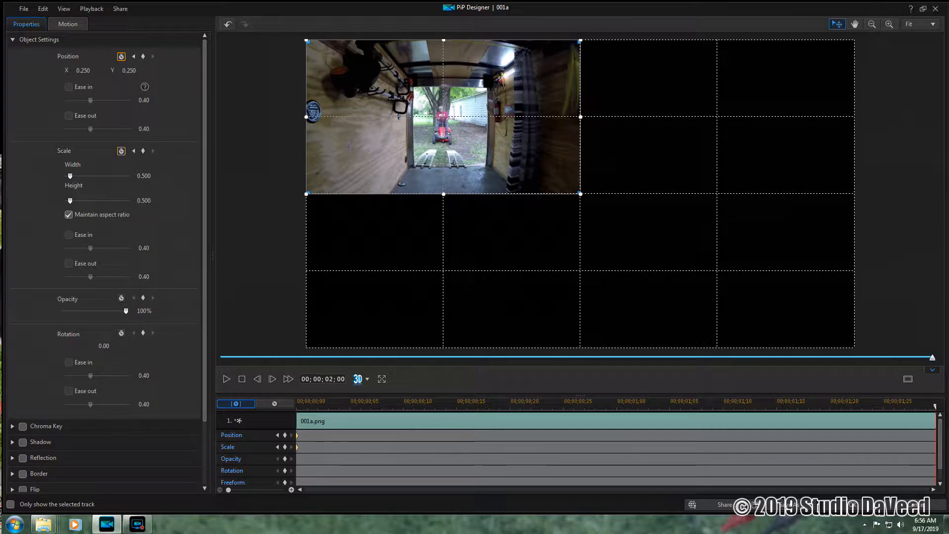
{"action": "left_click_drag", "start_coordinate": [581, 194], "coordinate": [855, 346]}
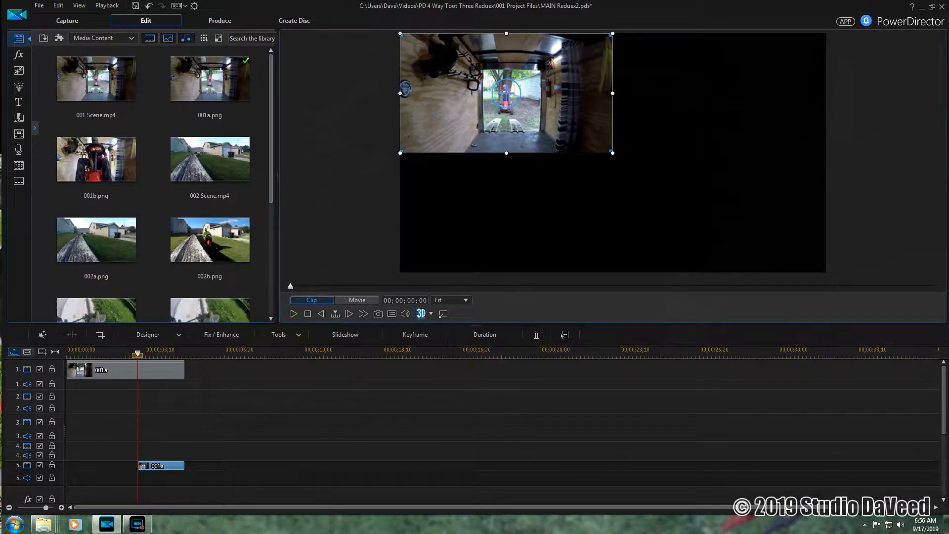
Step: Preview the whole movie from the beginning and save the project
{"action": "left_click", "coordinate": [366, 420]}
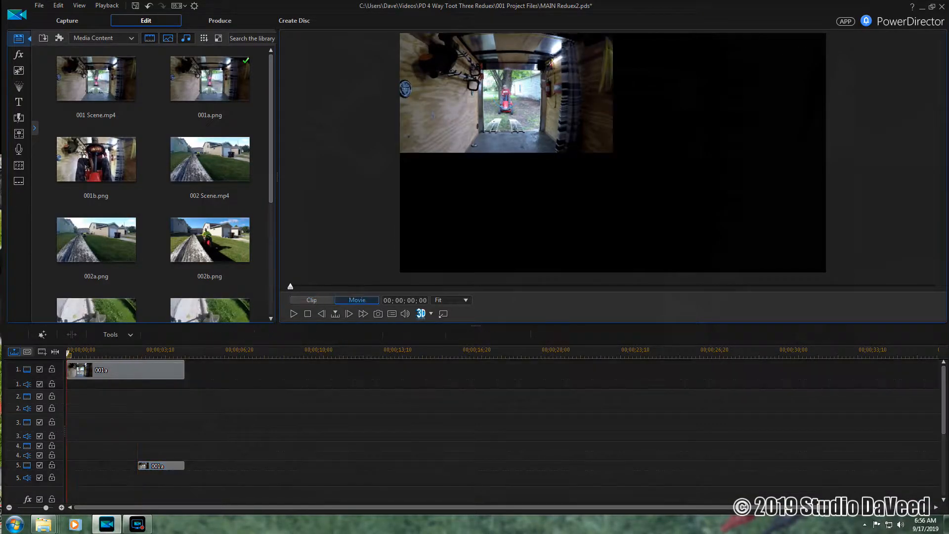
{"action": "left_click", "coordinate": [294, 314]}
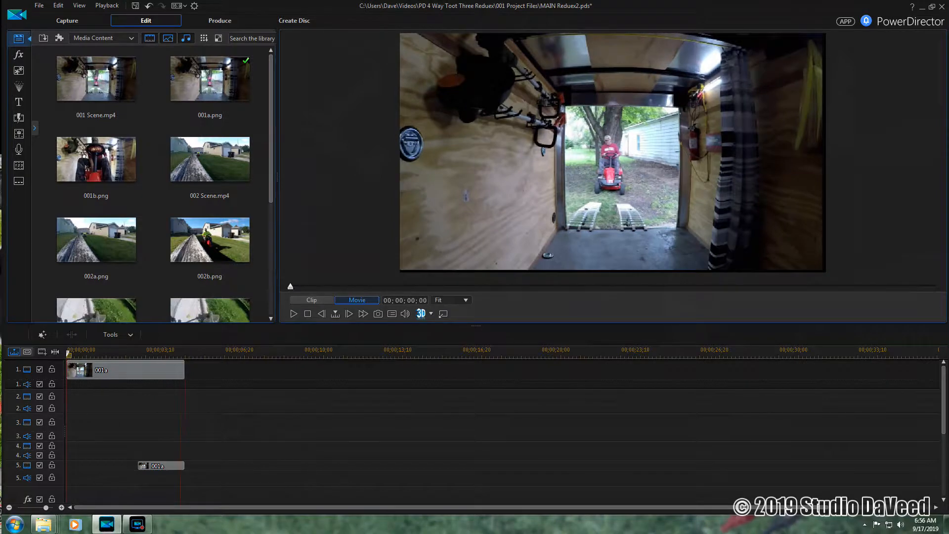
{"action": "key", "text": "ctrl+s"}
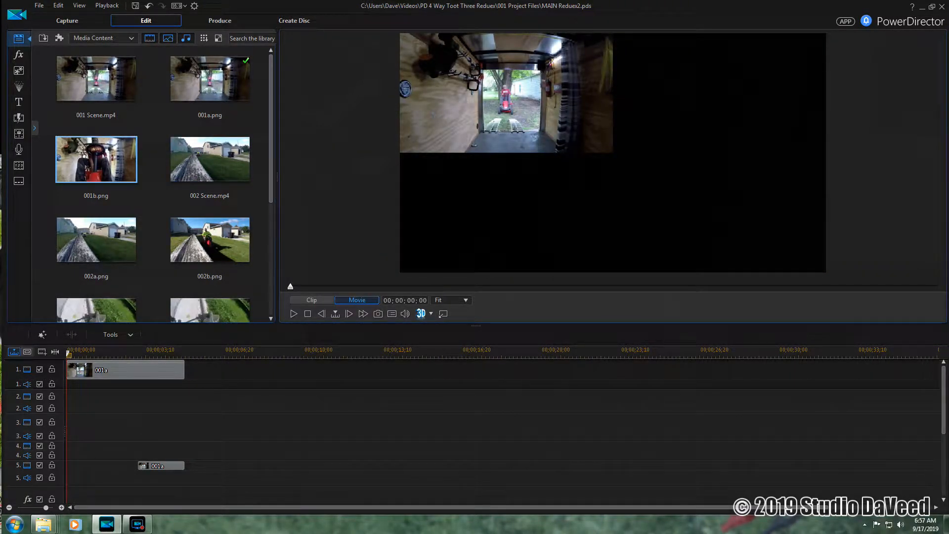
Step: Add 001b.png directly after 001a on track 1 and scale it to 0.500 in the frame's upper-left quarter
{"action": "left_click_drag", "start_coordinate": [96, 160], "coordinate": [216, 369]}
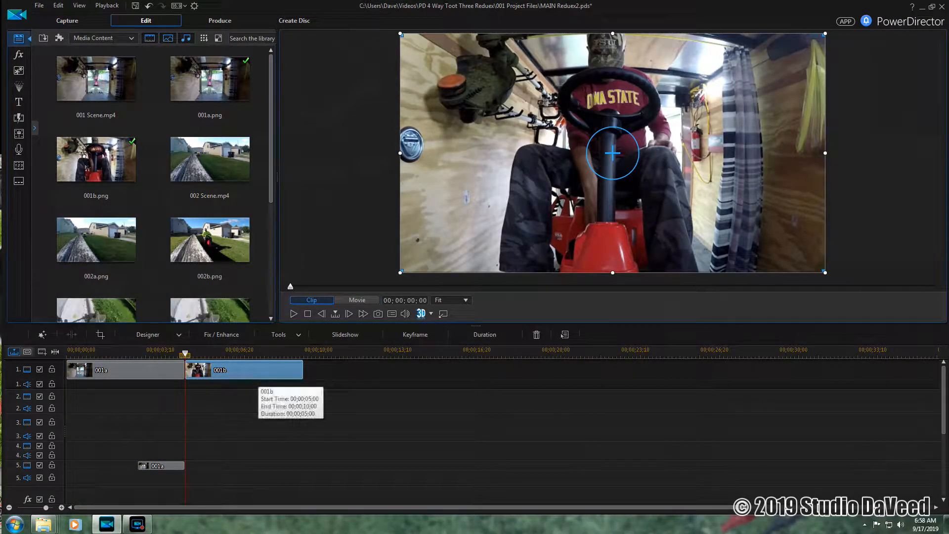
{"action": "double_click", "coordinate": [255, 371]}
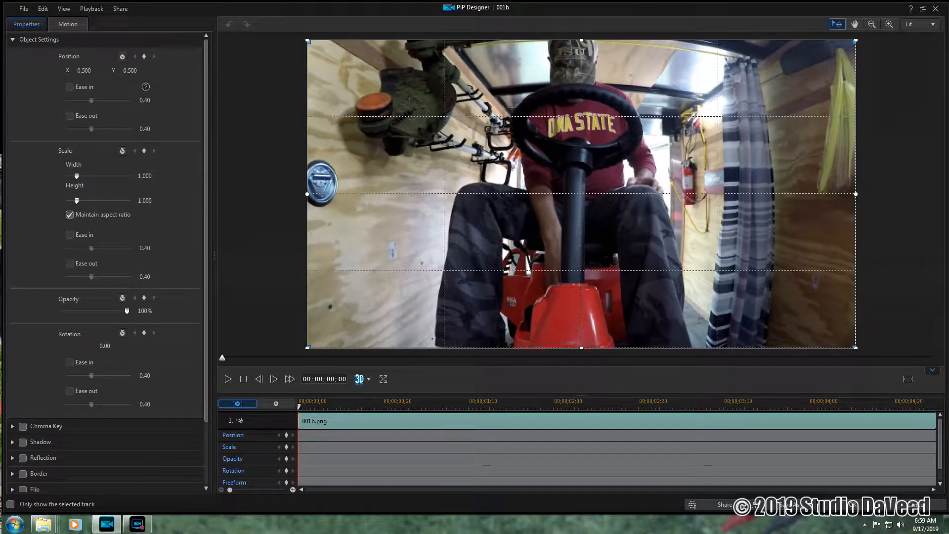
{"action": "left_click_drag", "start_coordinate": [856, 348], "coordinate": [832, 334]}
{"action": "left_click_drag", "start_coordinate": [702, 262], "coordinate": [581, 194]}
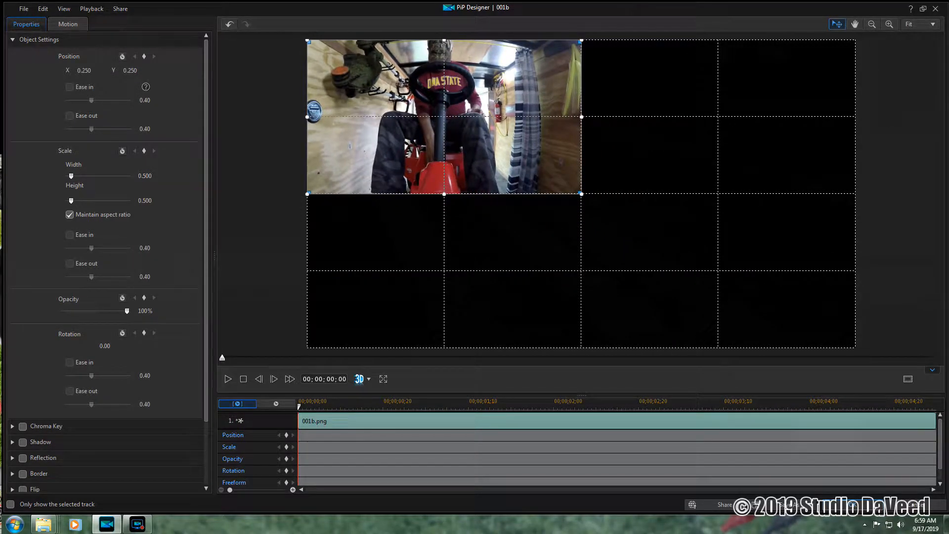
{"action": "left_click", "coordinate": [853, 505]}
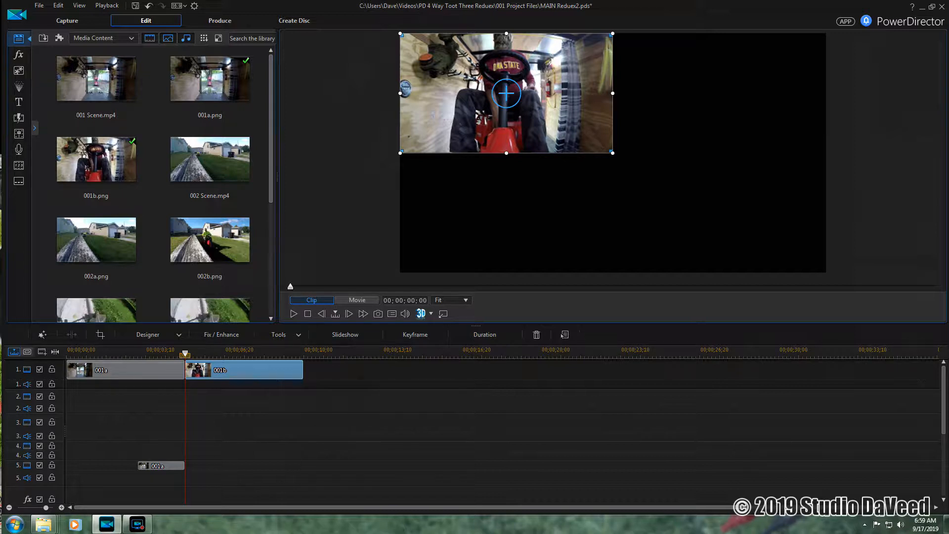
Step: Extend the track 1 001b clip to end at 00;01;30;28 and place 001 Scene.mp4 directly after 001a on track 5
{"action": "left_click_drag", "start_coordinate": [303, 371], "coordinate": [727, 371]}
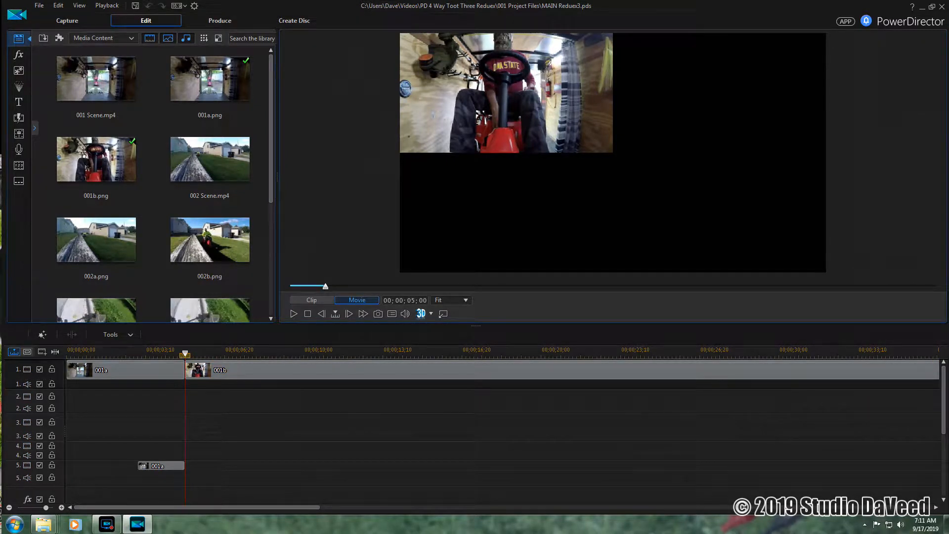
{"action": "left_click_drag", "start_coordinate": [96, 79], "coordinate": [187, 470]}
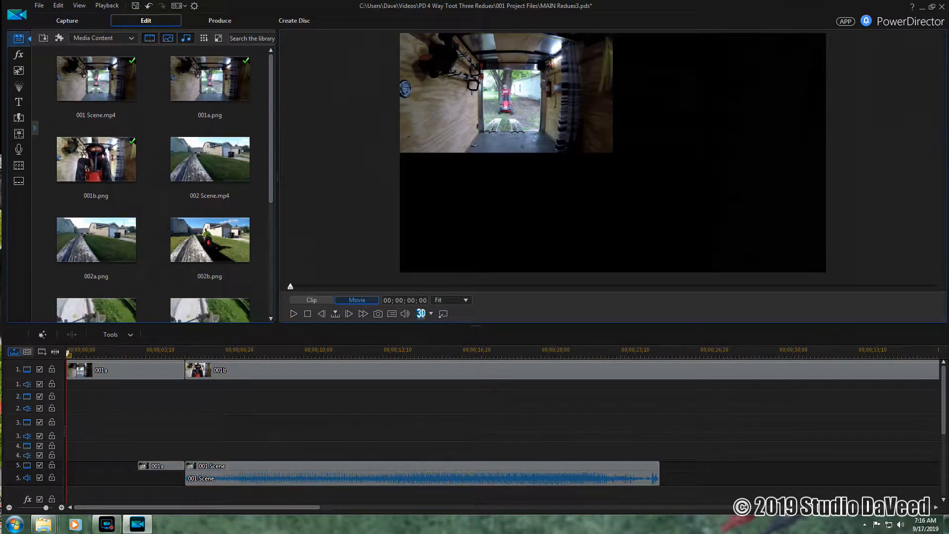
{"action": "key", "text": "space"}
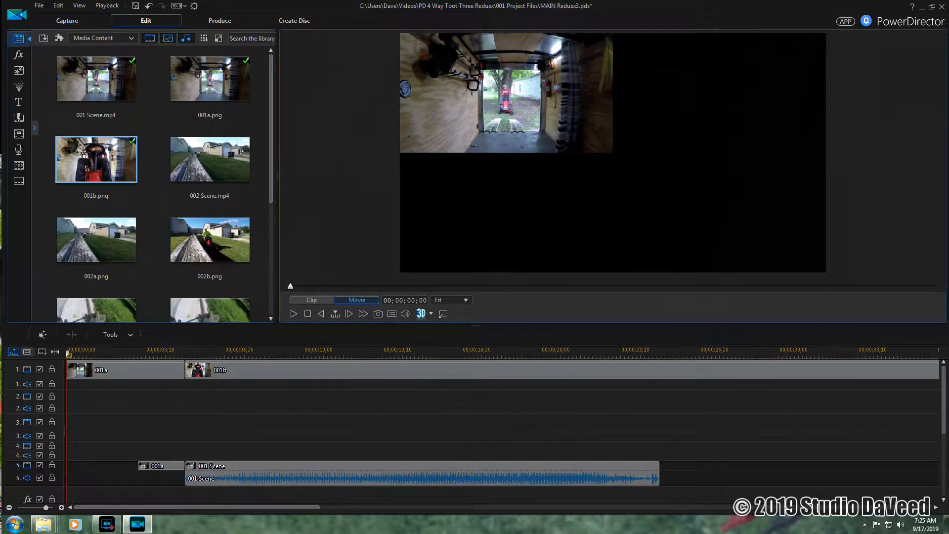
Step: Add 001b.png directly after the 001 Scene clip on track 5 and set its duration to 2 seconds
{"action": "left_click_drag", "start_coordinate": [96, 159], "coordinate": [667, 468]}
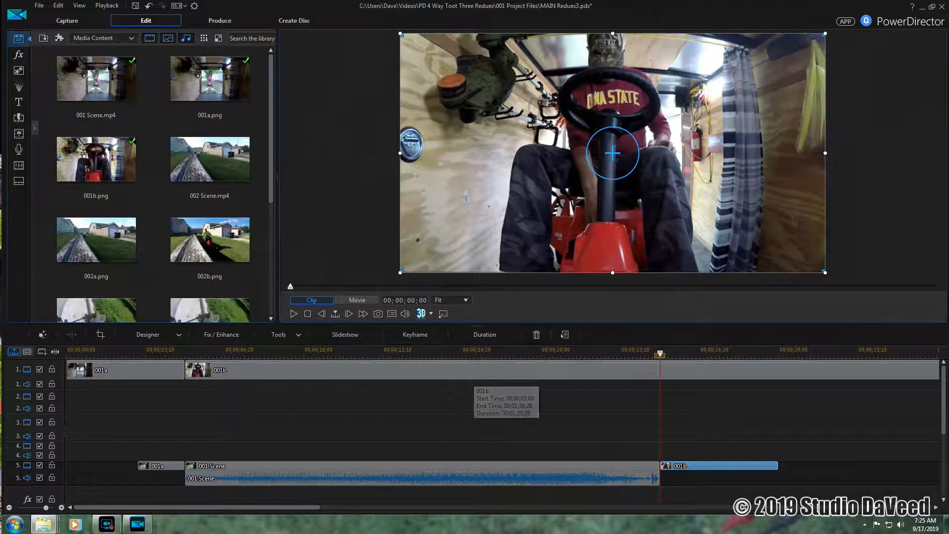
{"action": "left_click", "coordinate": [485, 335]}
{"action": "left_click", "coordinate": [483, 250]}
{"action": "type", "text": "2;00"}
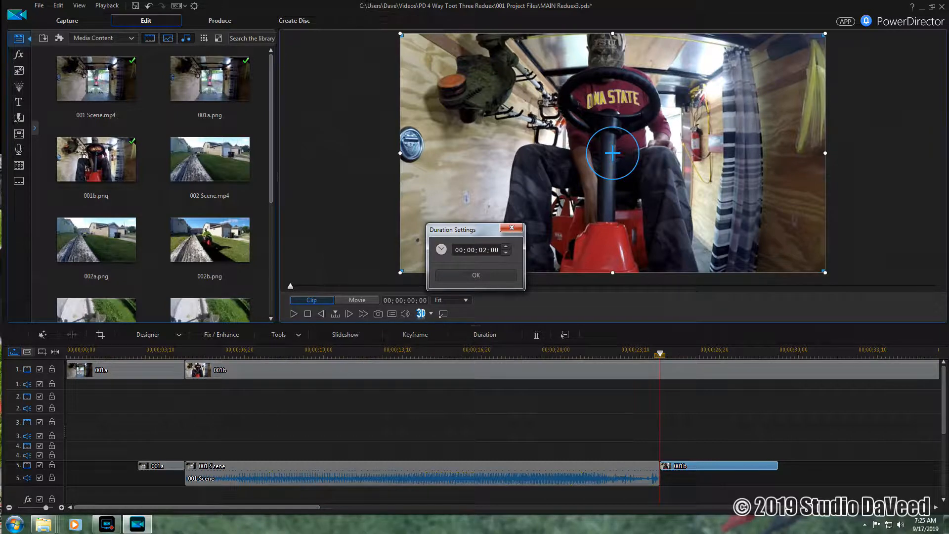
{"action": "key", "text": "Return"}
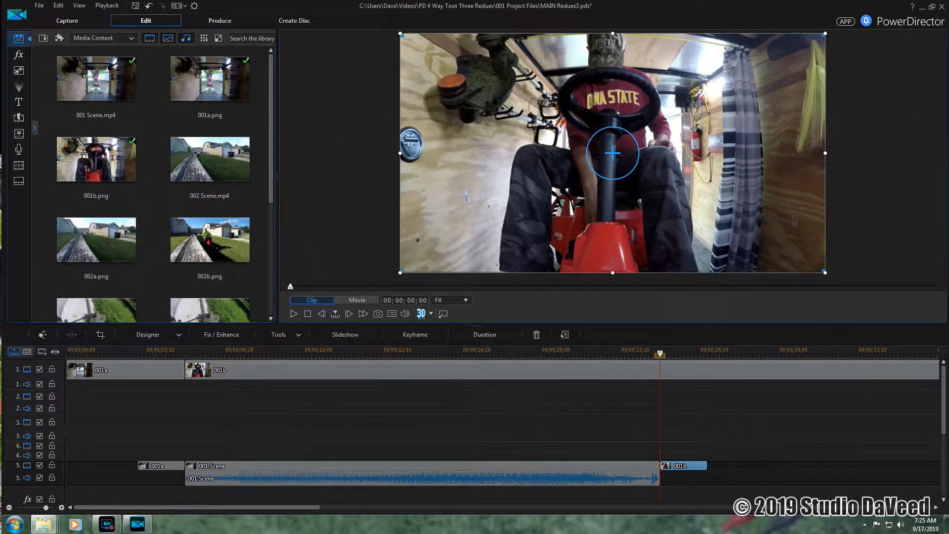
Step: Keyframe the track 5 001b image to shrink from full frame at its start to the upper-left quarter at 2 seconds, and preview the movie
{"action": "double_click", "coordinate": [695, 467]}
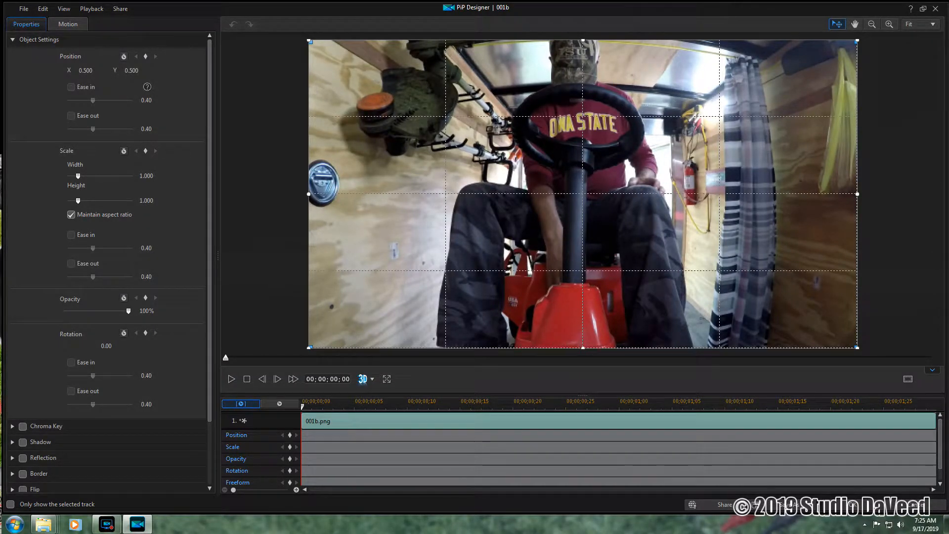
{"action": "left_click", "coordinate": [290, 435]}
{"action": "left_click", "coordinate": [290, 446]}
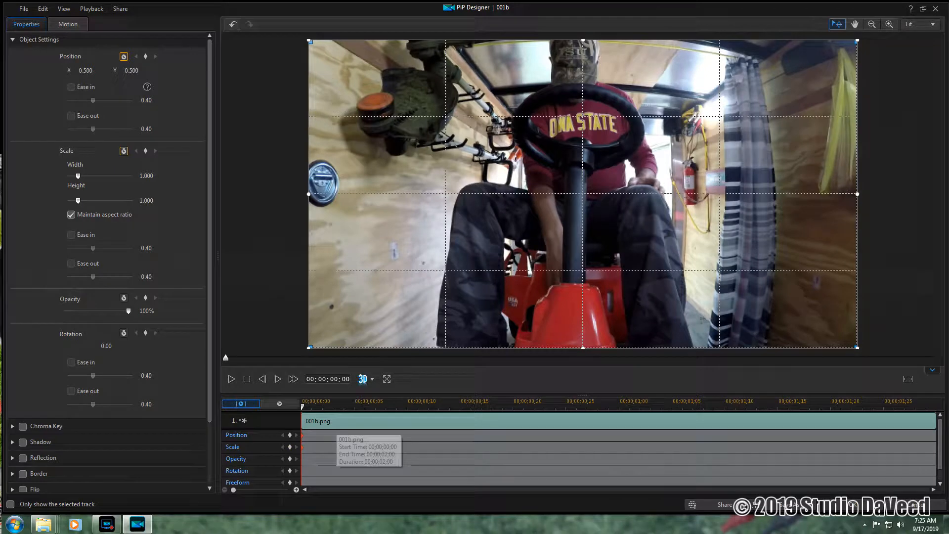
{"action": "key", "text": "space"}
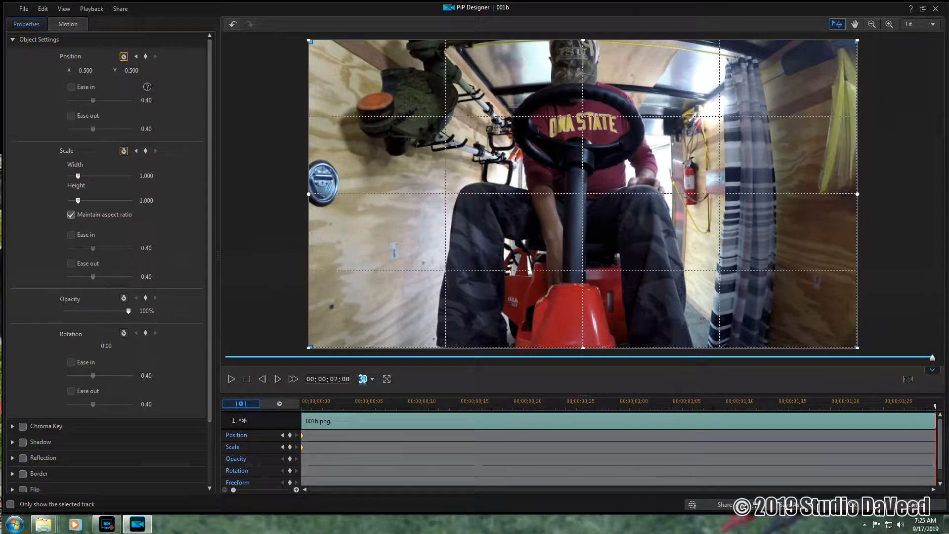
{"action": "left_click_drag", "start_coordinate": [857, 347], "coordinate": [583, 194]}
{"action": "left_click", "coordinate": [860, 505]}
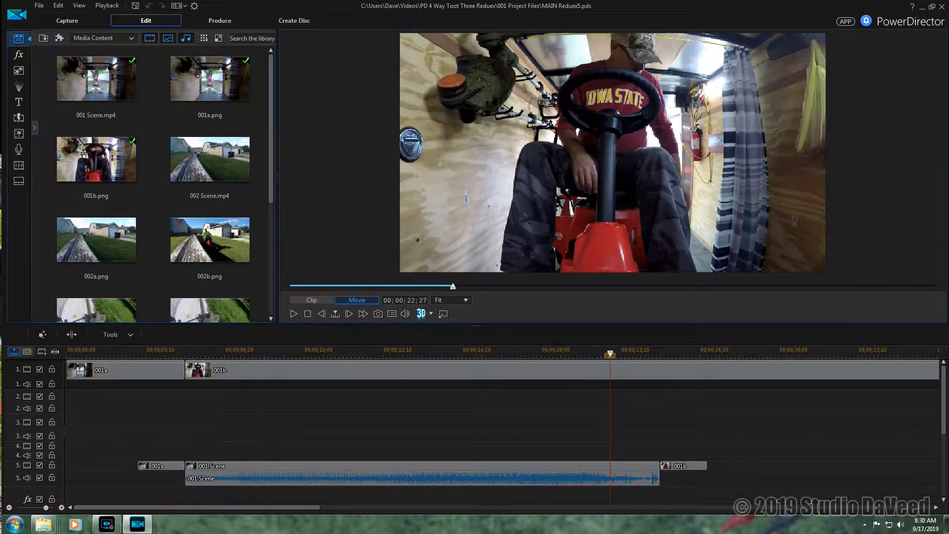
{"action": "left_click", "coordinate": [293, 313]}
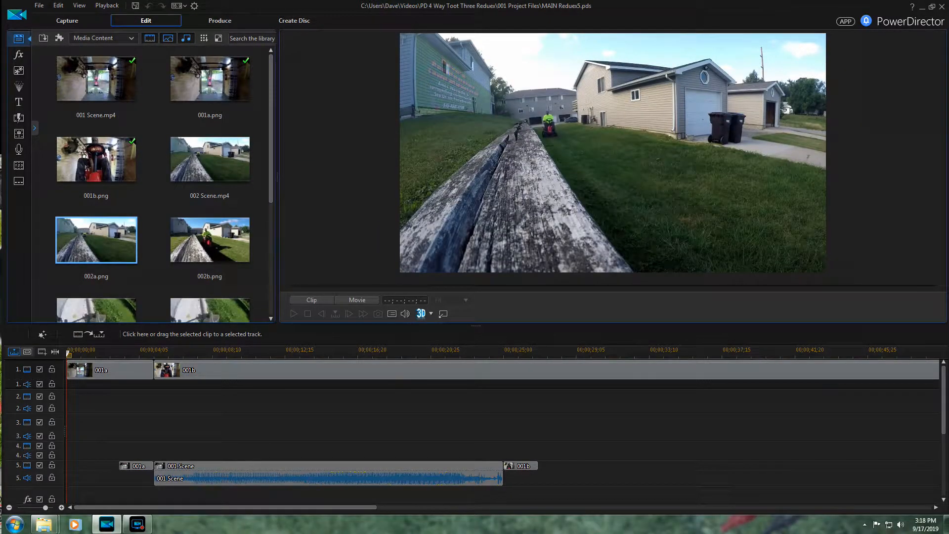
Step: Add 002a.png at the start of track 2, scaled to 0.500 in the upper-right quarter, and extend it to 27 seconds
{"action": "left_click_drag", "start_coordinate": [96, 240], "coordinate": [106, 397]}
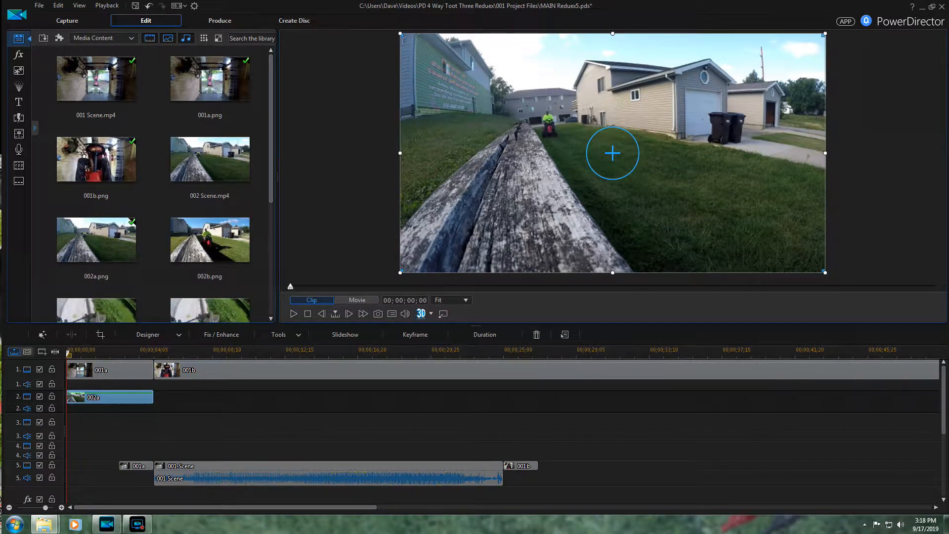
{"action": "double_click", "coordinate": [127, 397]}
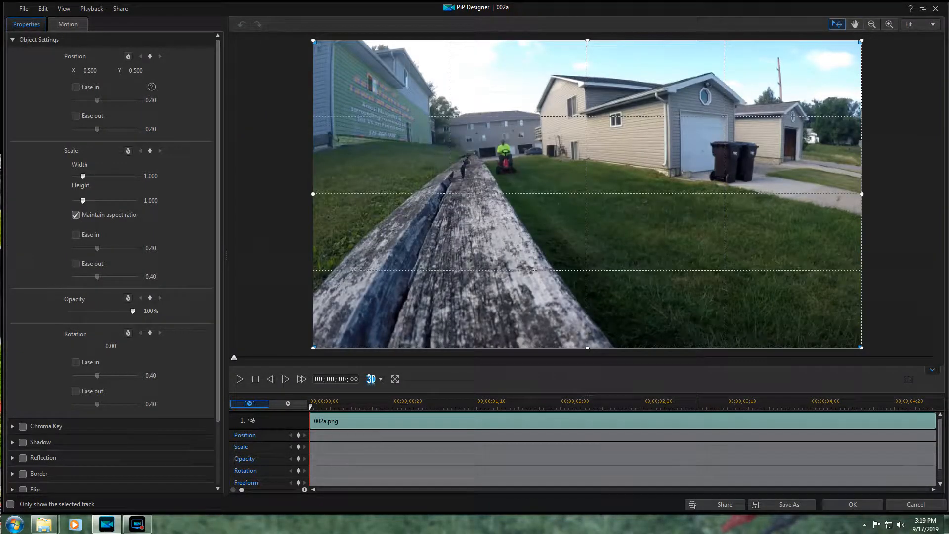
{"action": "left_click_drag", "start_coordinate": [313, 348], "coordinate": [587, 193]}
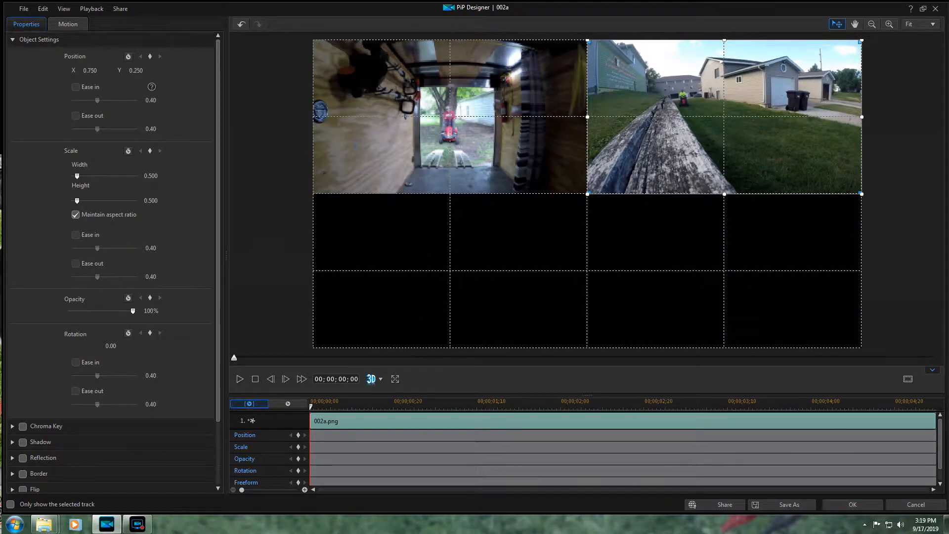
{"action": "left_click", "coordinate": [853, 505]}
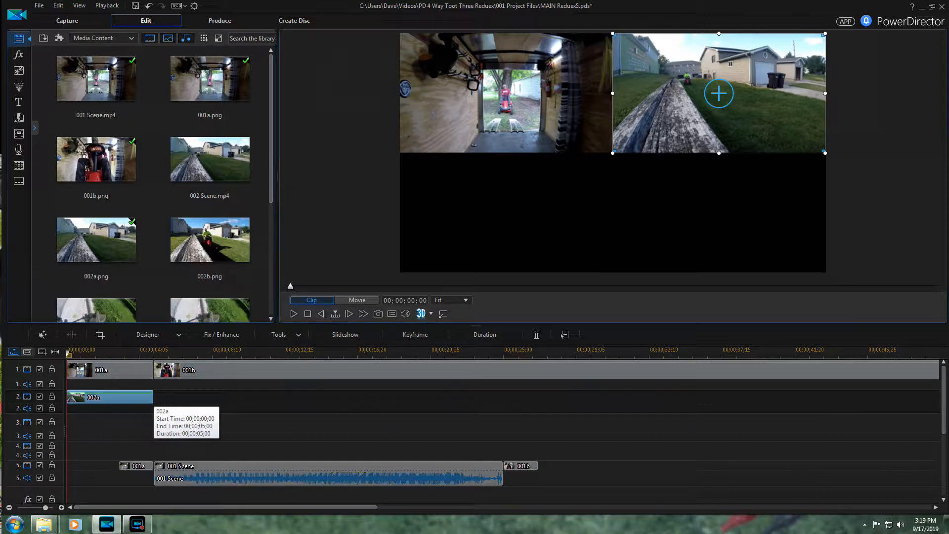
{"action": "left_click_drag", "start_coordinate": [153, 397], "coordinate": [539, 397]}
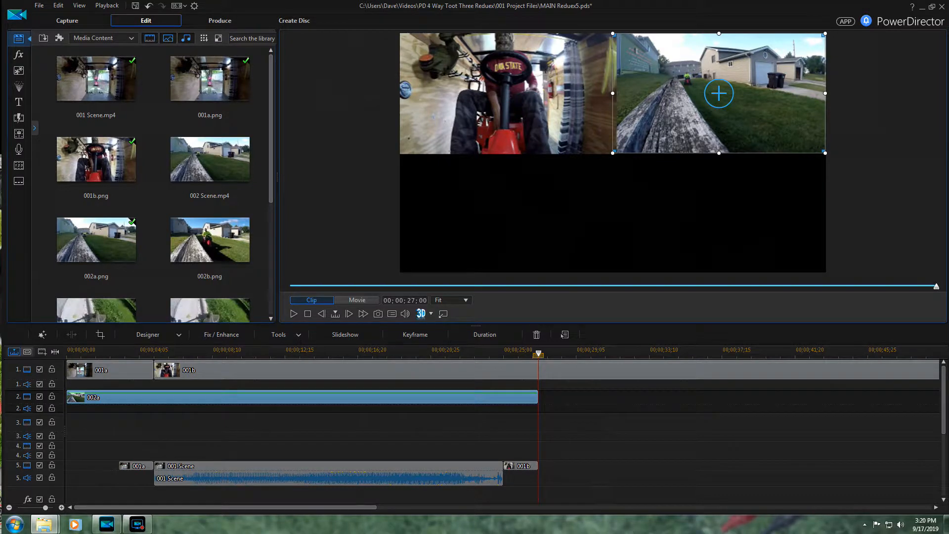
Step: Add 002b.png after 002a on track 2, ending at 00;01;30;28, and scale it to 0.500 in the upper-right quarter
{"action": "left_click", "coordinate": [210, 240]}
{"action": "left_click_drag", "start_coordinate": [209, 240], "coordinate": [540, 396]}
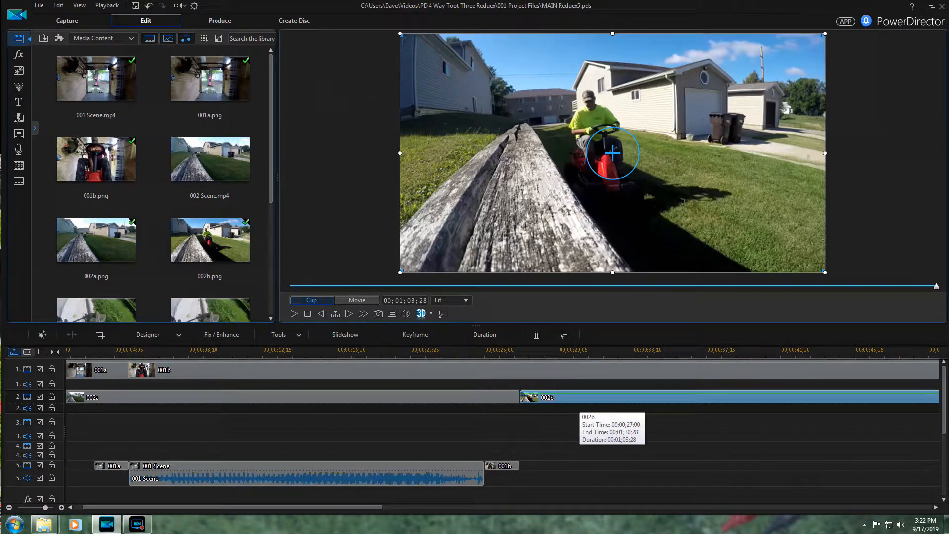
{"action": "double_click", "coordinate": [580, 399]}
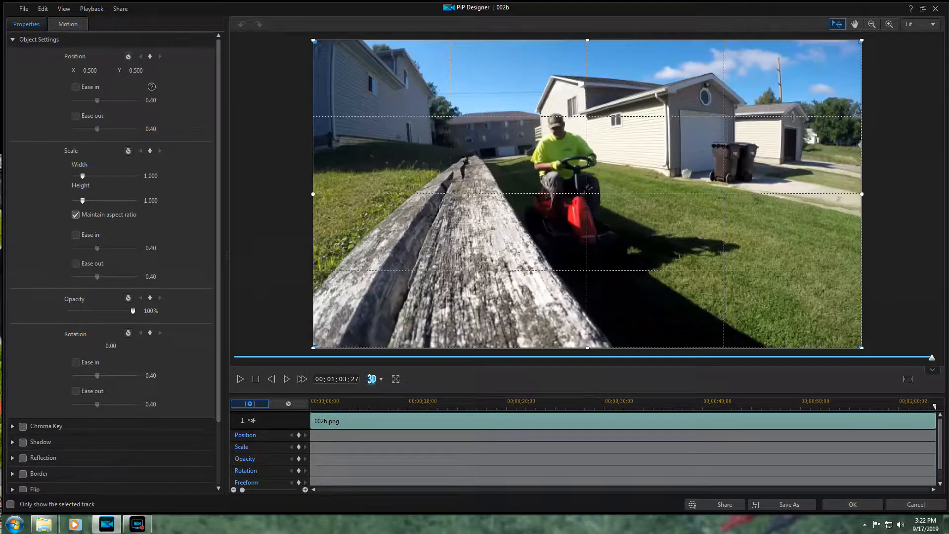
{"action": "left_click_drag", "start_coordinate": [314, 348], "coordinate": [570, 204]}
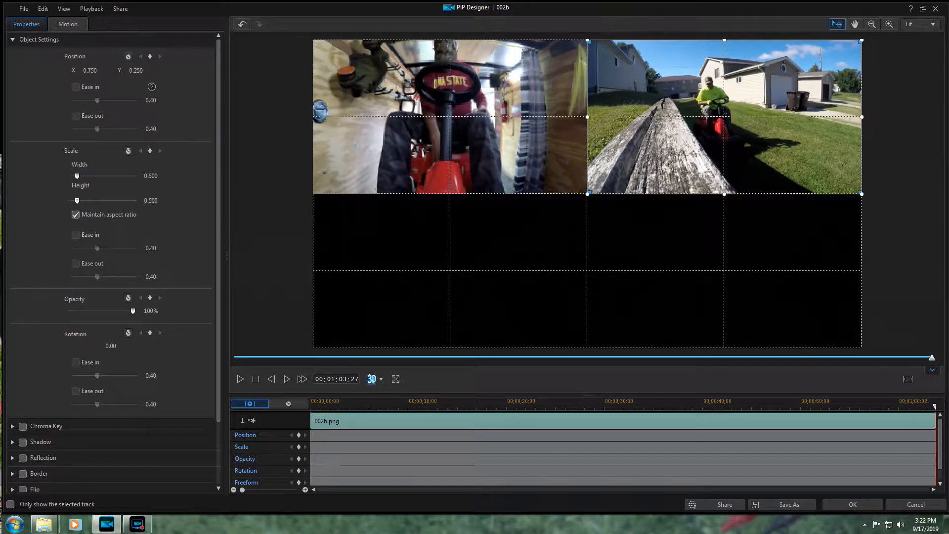
{"action": "left_click", "coordinate": [853, 505]}
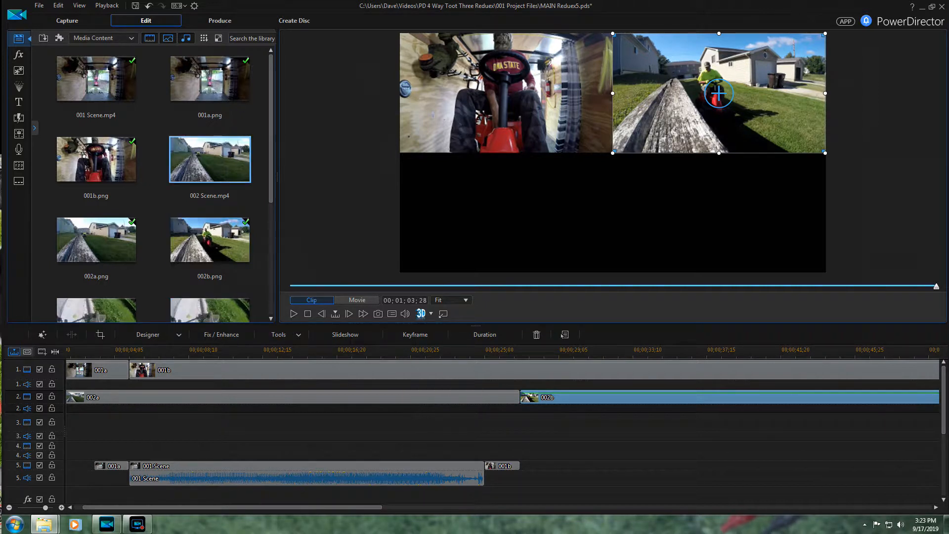
Step: Place 002 Scene.mp4 directly after the 001b clip on track 5 and scale it to 0.500 in the upper-right quarter
{"action": "left_click_drag", "start_coordinate": [208, 163], "coordinate": [570, 467]}
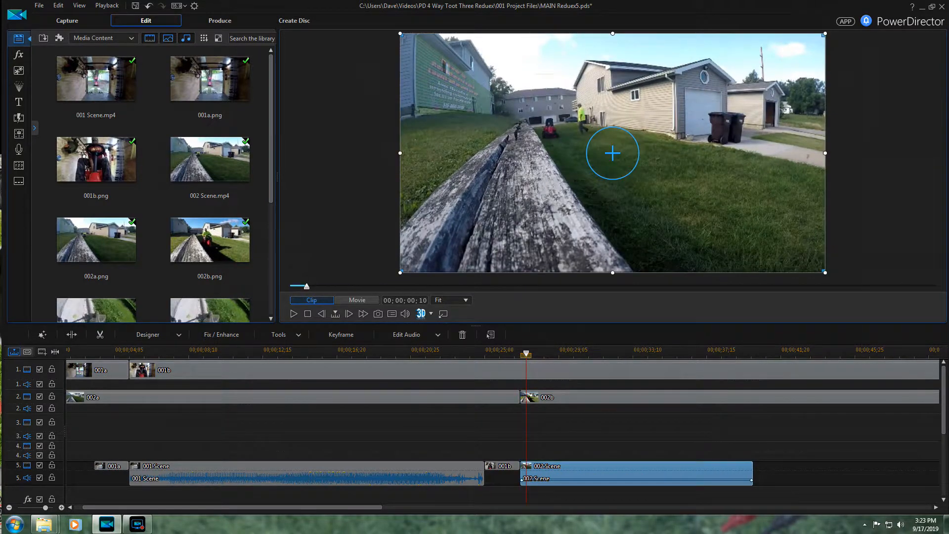
{"action": "key", "text": "Home"}
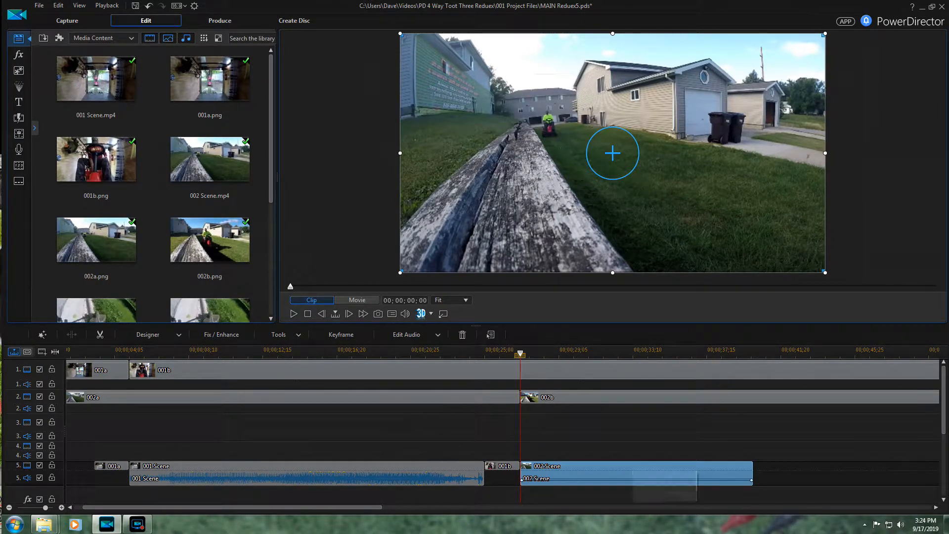
{"action": "double_click", "coordinate": [632, 467]}
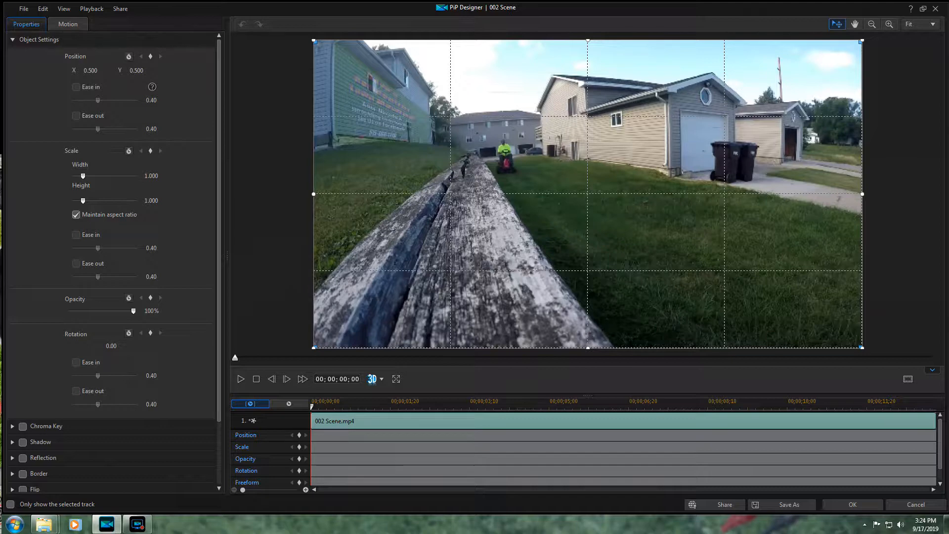
{"action": "left_click_drag", "start_coordinate": [313, 347], "coordinate": [588, 194]}
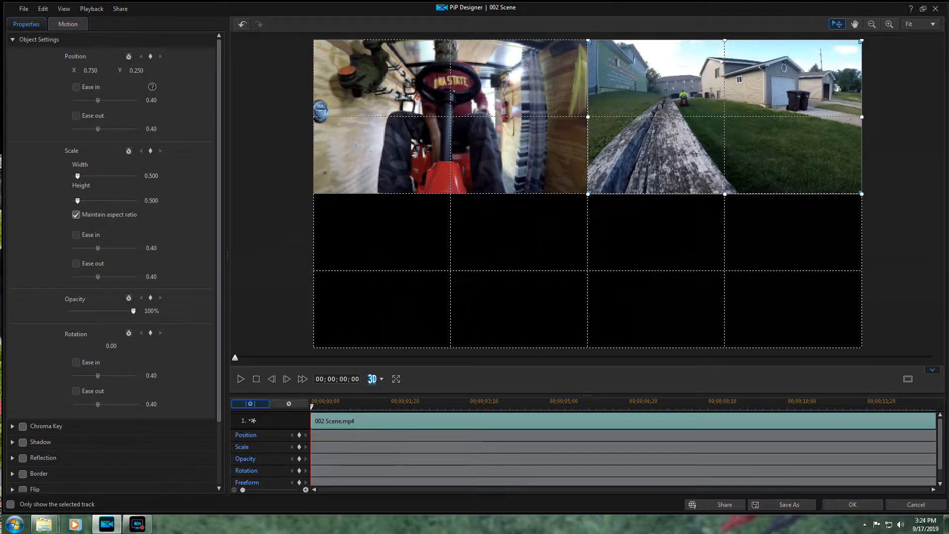
Step: Add position and scale keyframes at the start of 002 Scene and enlarge it to fill the whole frame at 3 seconds
{"action": "left_click", "coordinate": [128, 151]}
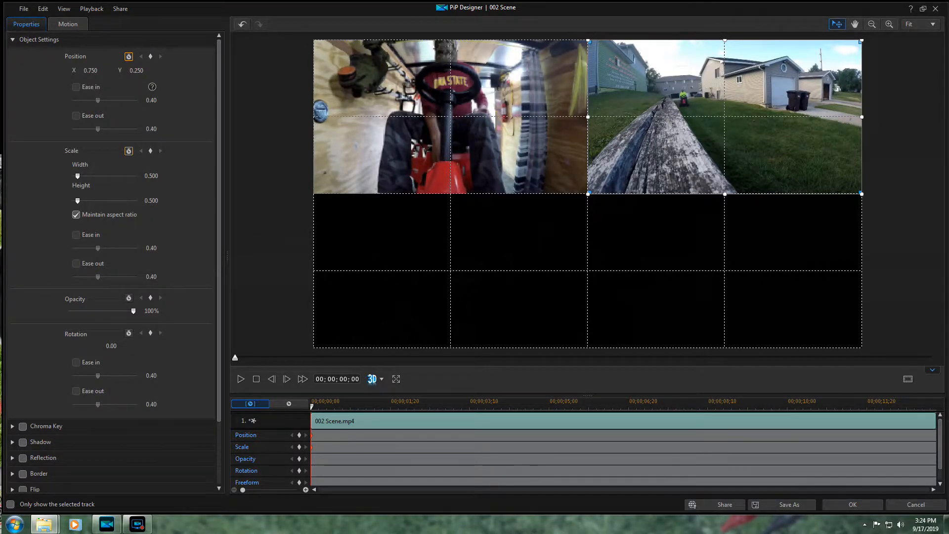
{"action": "left_click", "coordinate": [343, 380]}
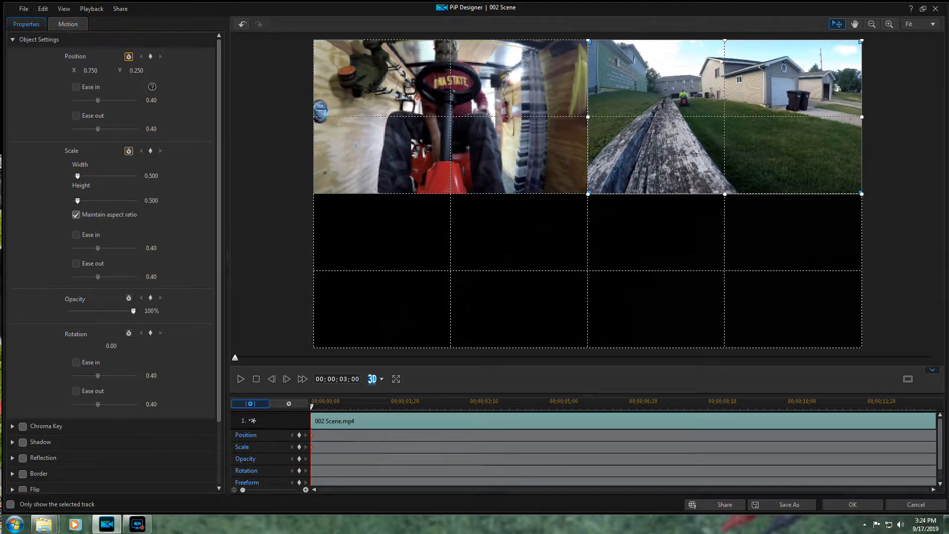
{"action": "key", "text": "Return"}
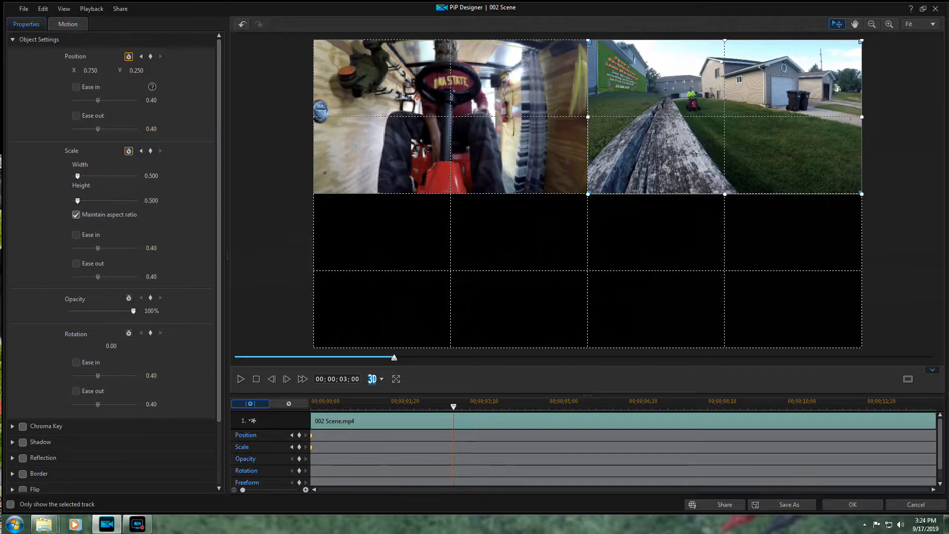
{"action": "left_click_drag", "start_coordinate": [588, 194], "coordinate": [313, 346]}
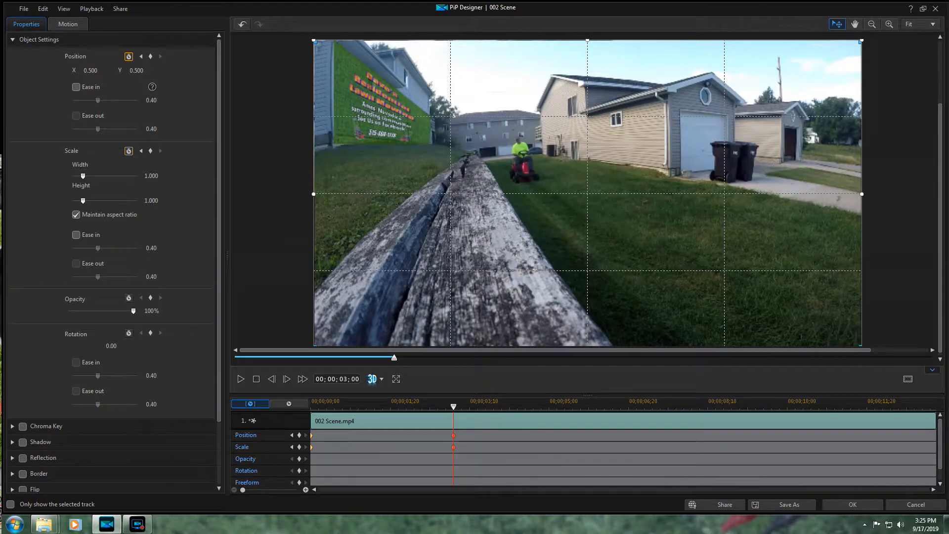
Step: Add position and scale keyframes at 10 seconds in the 002 Scene clip, holding it at full frame
{"action": "left_click_drag", "start_coordinate": [394, 358], "coordinate": [932, 358]}
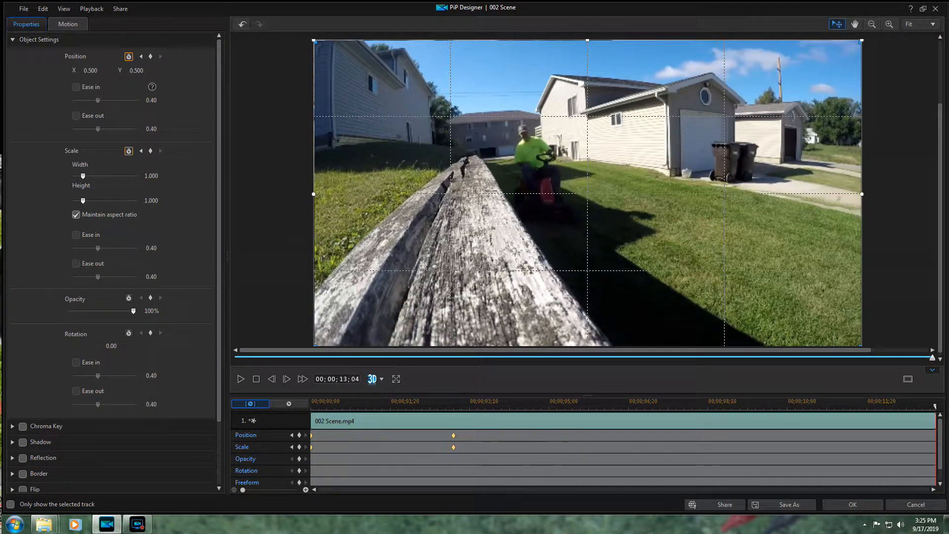
{"action": "left_click", "coordinate": [344, 379]}
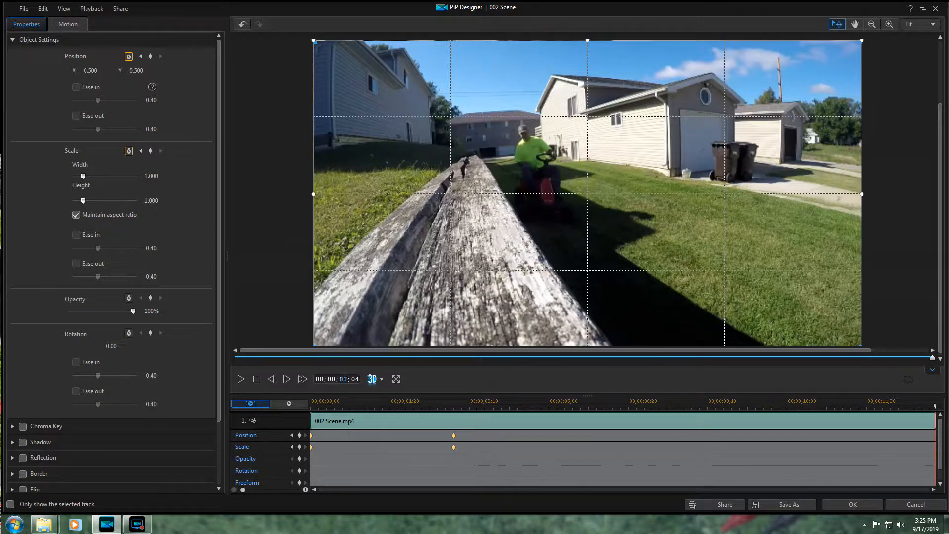
{"action": "type", "text": "1000"}
{"action": "key", "text": "Return"}
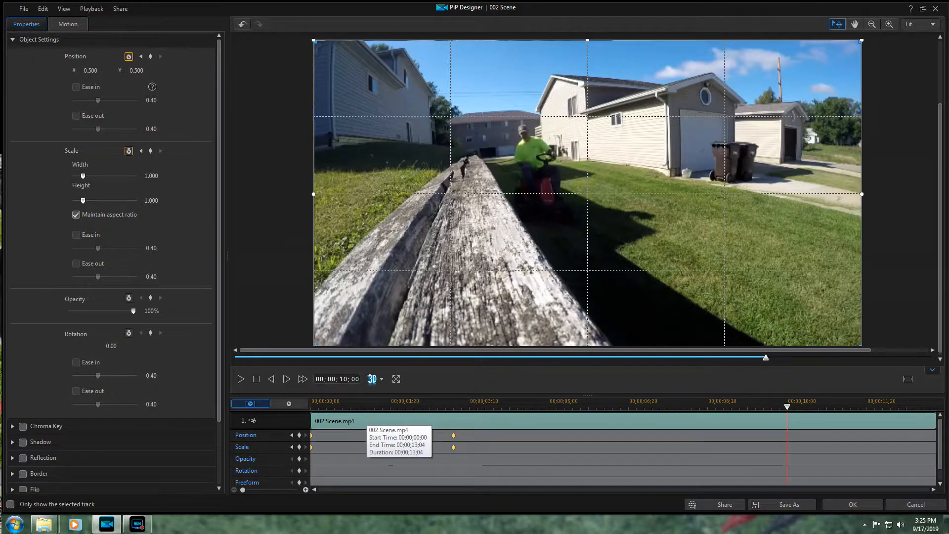
{"action": "left_click", "coordinate": [300, 435]}
{"action": "left_click", "coordinate": [300, 448]}
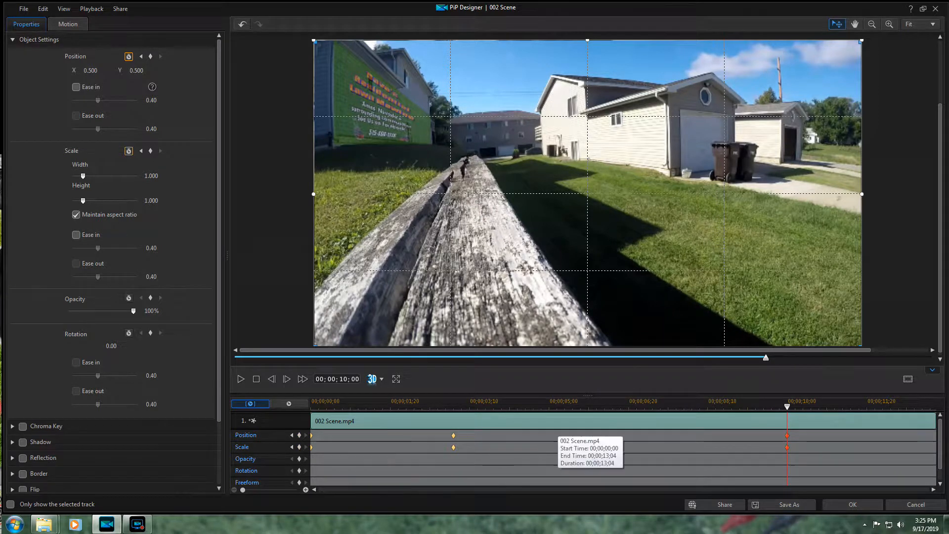
Step: Shrink 002 Scene to 0.500 in the upper-right quarter at the clip's end, and preview the result on the timeline
{"action": "left_click_drag", "start_coordinate": [766, 357], "coordinate": [932, 357]}
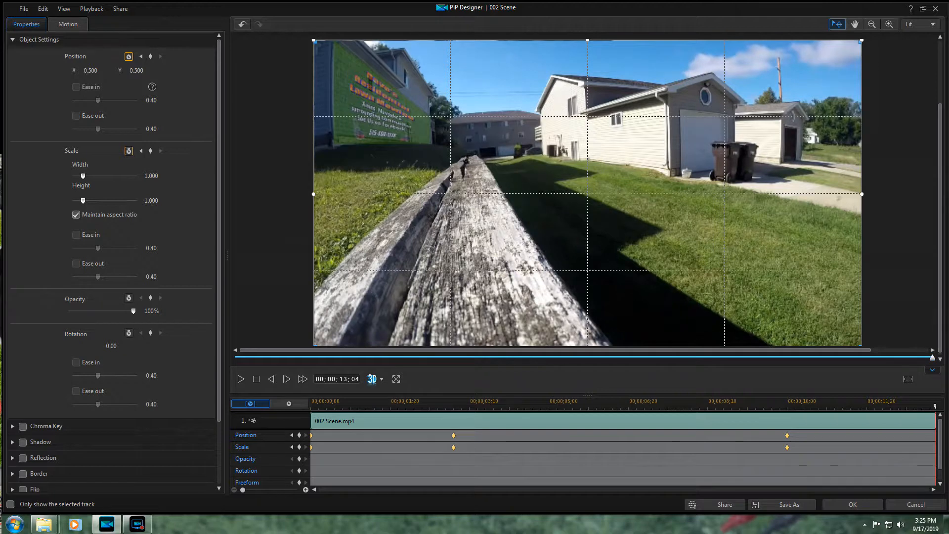
{"action": "scroll", "coordinate": [587, 194], "scroll_direction": "down", "scroll_amount": 1}
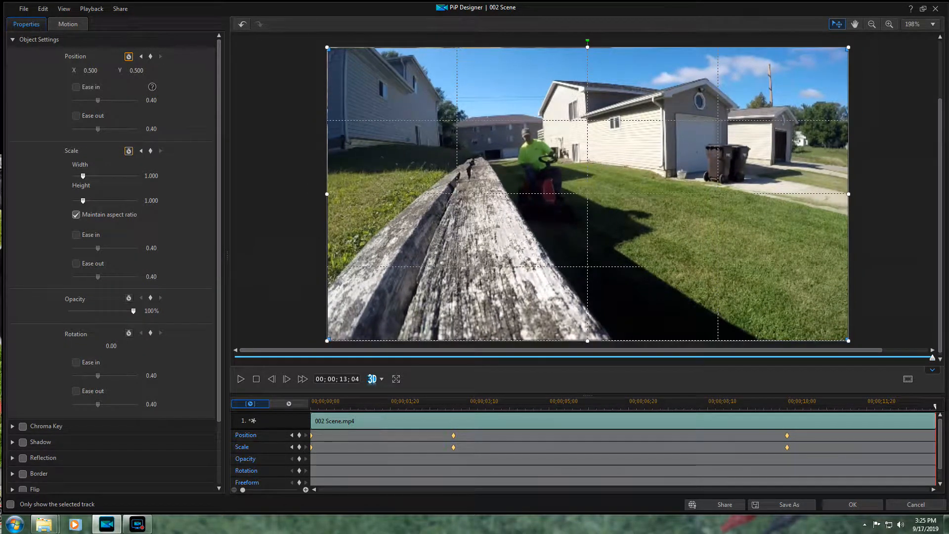
{"action": "left_click_drag", "start_coordinate": [327, 341], "coordinate": [587, 193]}
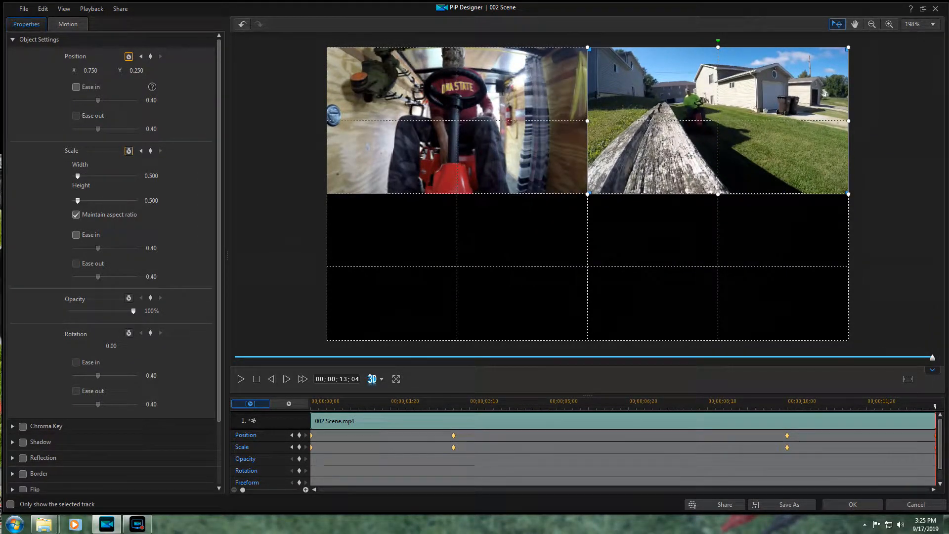
{"action": "left_click", "coordinate": [853, 504]}
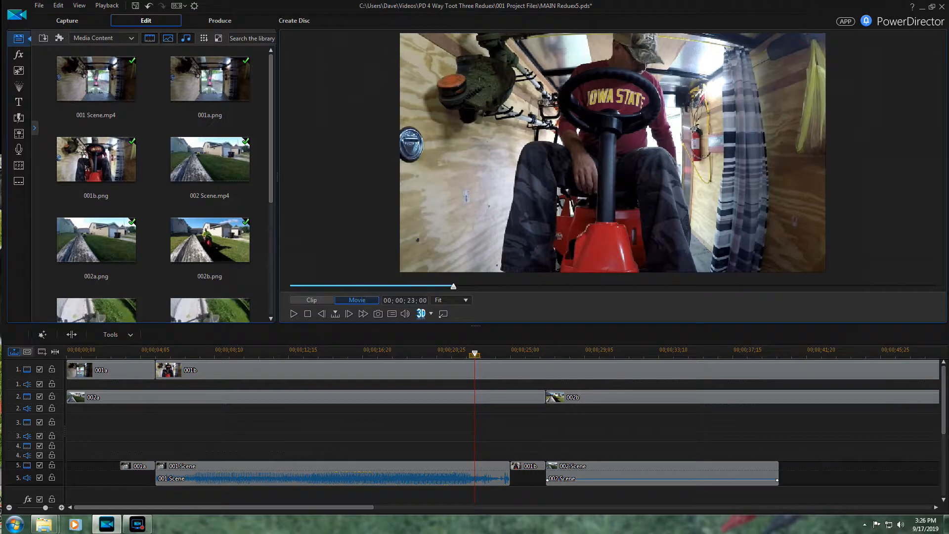
{"action": "key", "text": "space"}
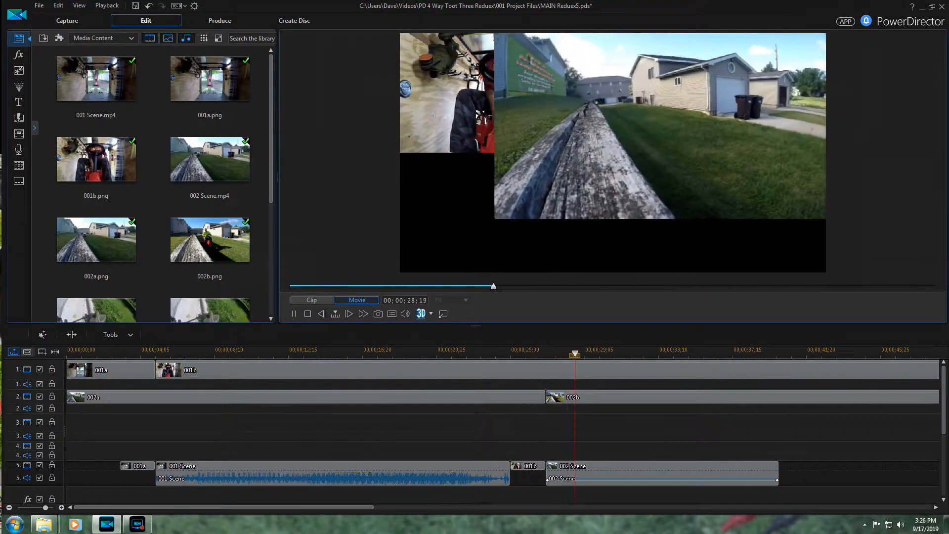
{"action": "left_click", "coordinate": [723, 352]}
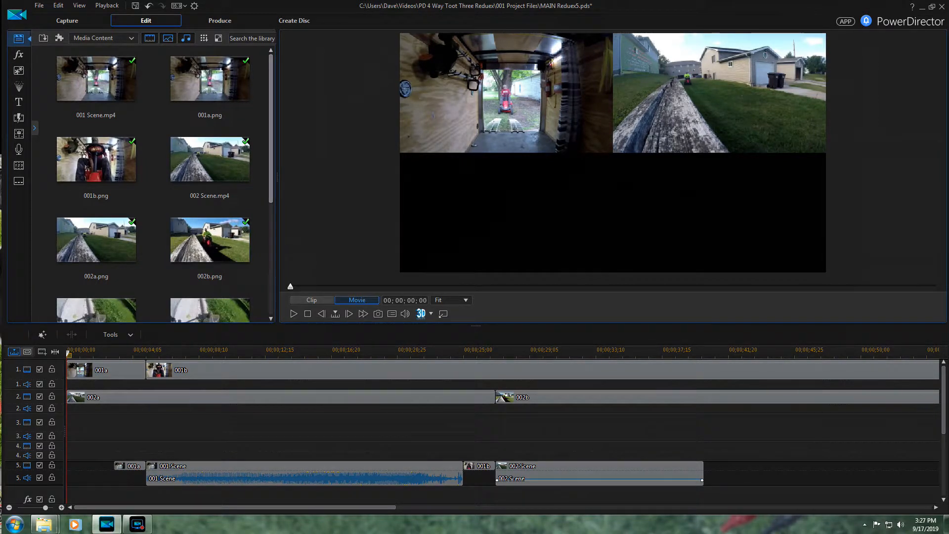
Step: Place 003a.png at the start of track 3
{"action": "scroll", "coordinate": [165, 185], "scroll_direction": "down", "scroll_amount": 2}
{"action": "left_click_drag", "start_coordinate": [271, 171], "coordinate": [271, 188]}
{"action": "left_click", "coordinate": [210, 211]}
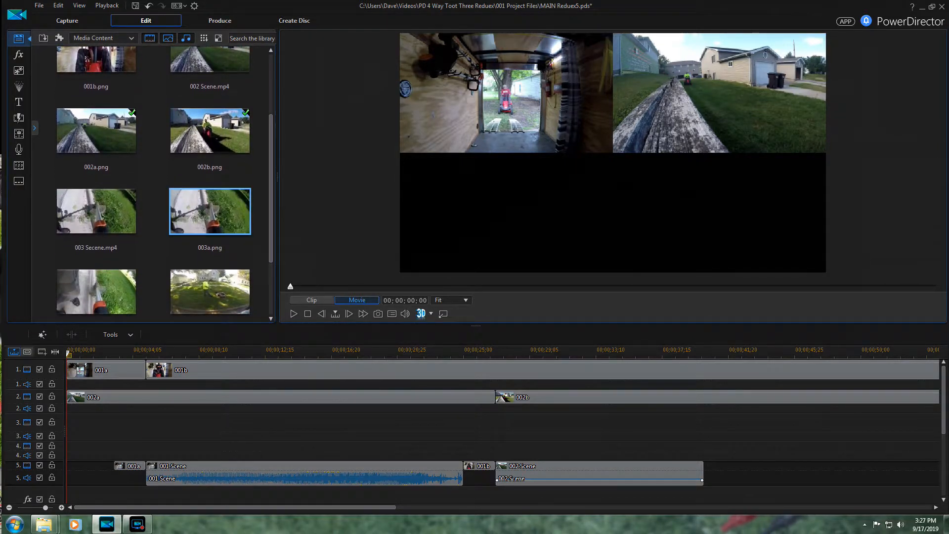
{"action": "left_click_drag", "start_coordinate": [210, 211], "coordinate": [107, 422]}
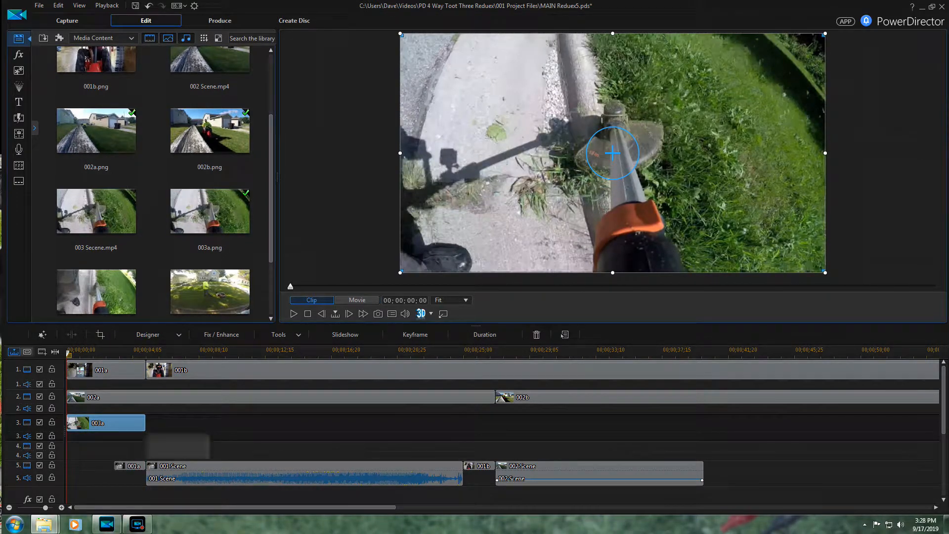
Step: Scale the 003a image on track 3 to 0.500 in the lower-left quarter and extend it to 00;00;40;04, where 002 Scene ends
{"action": "double_click", "coordinate": [141, 423]}
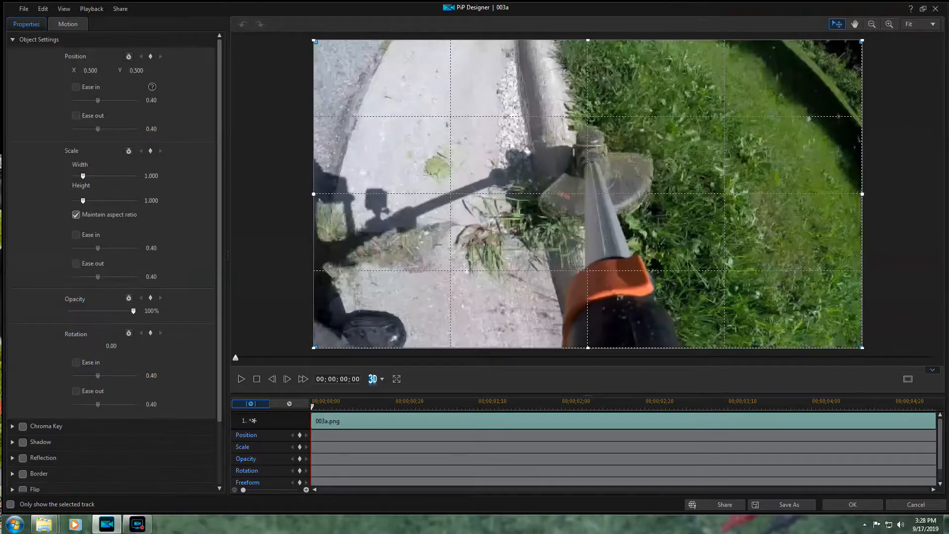
{"action": "left_click_drag", "start_coordinate": [862, 41], "coordinate": [587, 194]}
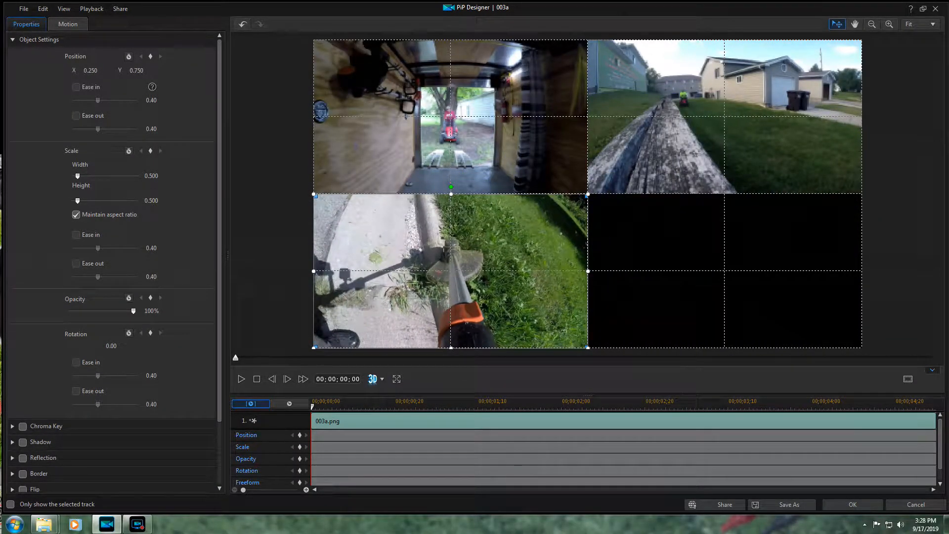
{"action": "left_click", "coordinate": [853, 505]}
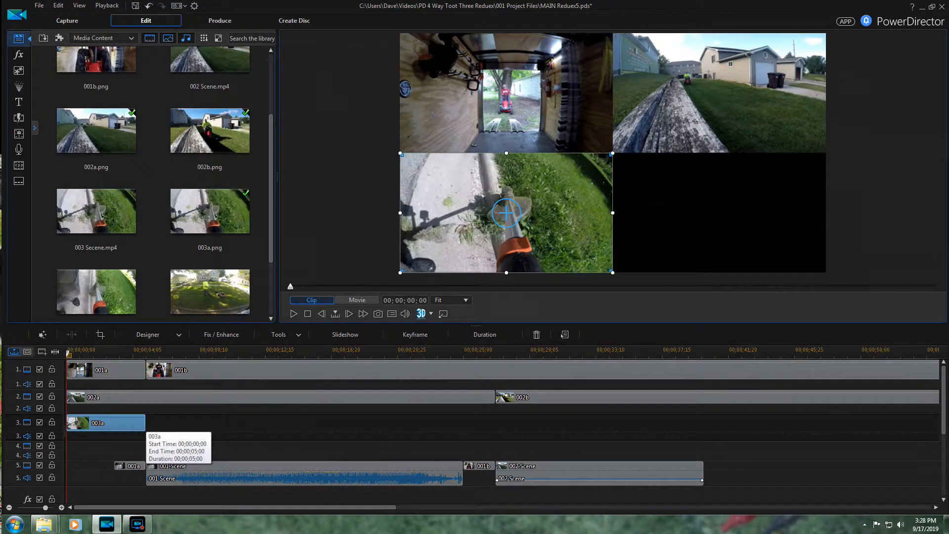
{"action": "left_click_drag", "start_coordinate": [145, 424], "coordinate": [704, 424]}
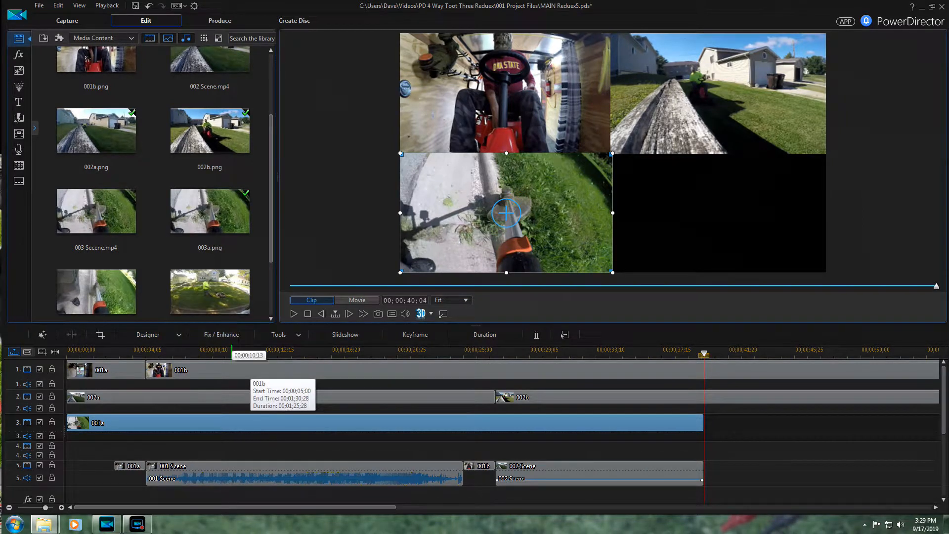
Step: Place 003b.png directly after 003a on track 3 and shrink it to fit the lower-left quarter
{"action": "scroll", "coordinate": [152, 198], "scroll_direction": "down", "scroll_amount": 1}
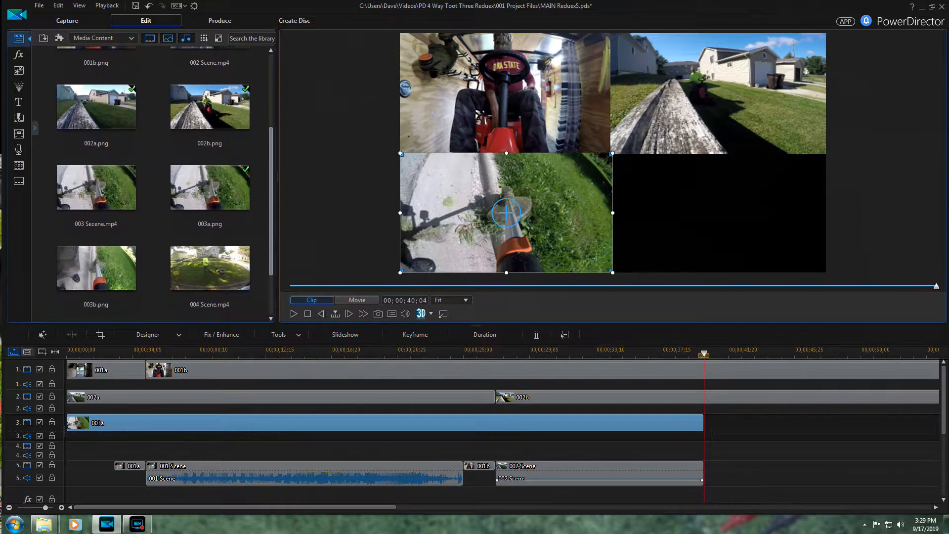
{"action": "left_click_drag", "start_coordinate": [97, 264], "coordinate": [707, 423]}
{"action": "double_click", "coordinate": [762, 423]}
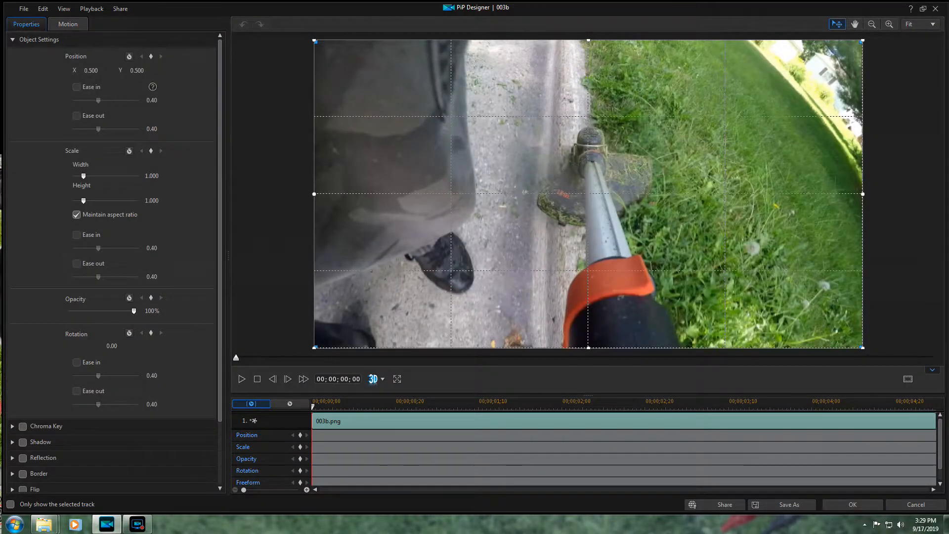
{"action": "left_click_drag", "start_coordinate": [863, 40], "coordinate": [788, 81]}
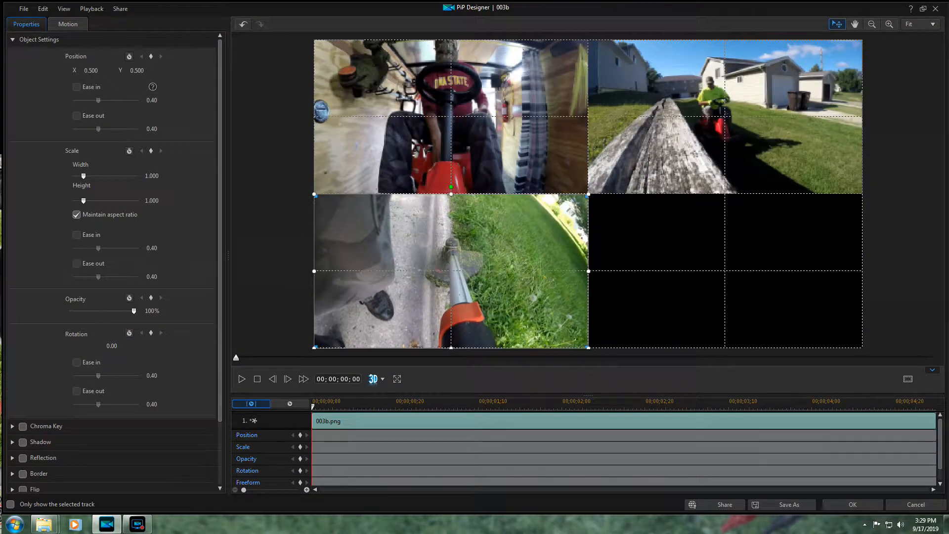
{"action": "left_click", "coordinate": [853, 505]}
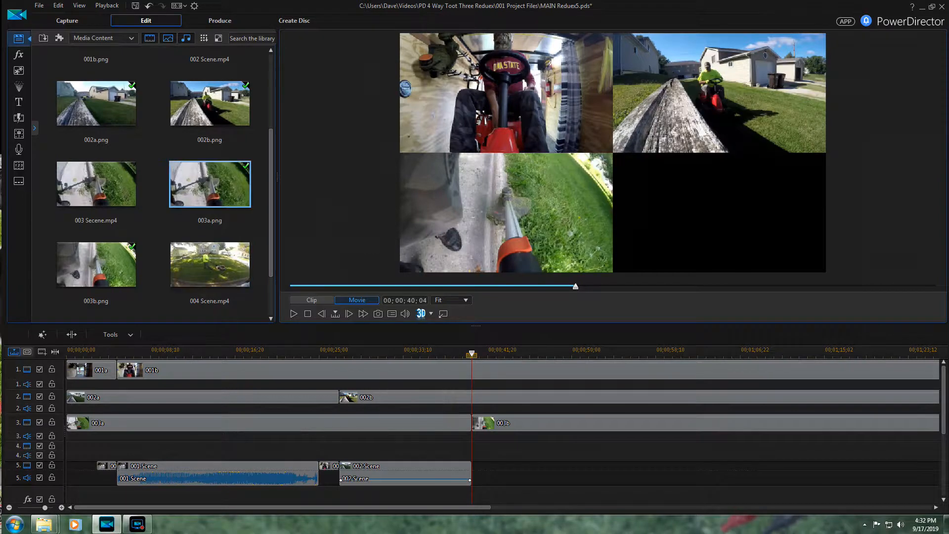
Step: Place 003a.png directly after 002 Scene on track 5 with a duration of 2 seconds
{"action": "left_click_drag", "start_coordinate": [209, 184], "coordinate": [497, 467]}
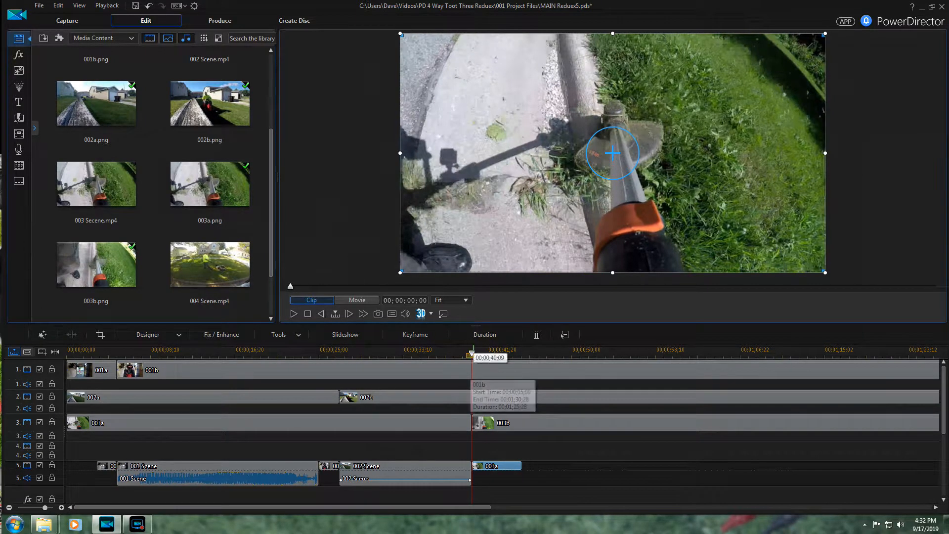
{"action": "left_click", "coordinate": [485, 334]}
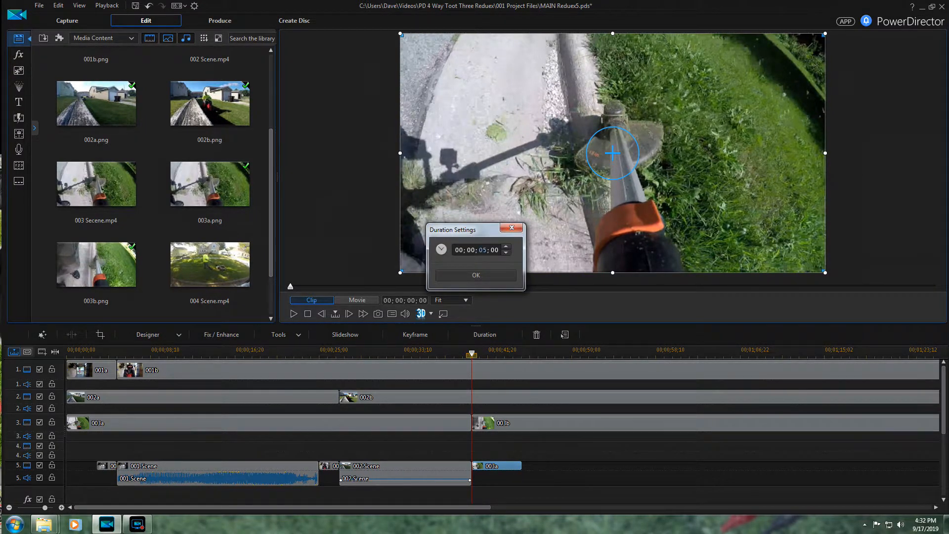
{"action": "key", "text": "Return"}
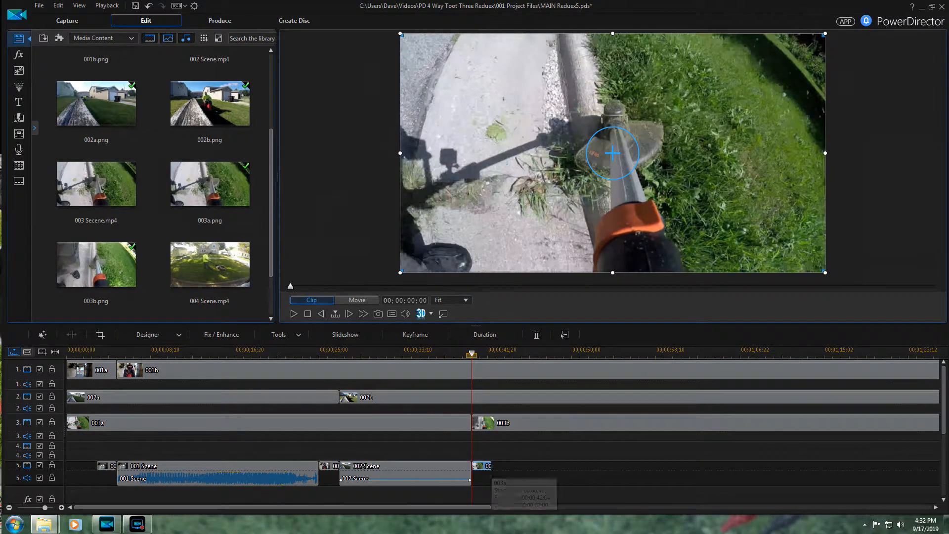
Step: Keyframe position and scale of the track 5 003a clip from 0.500 in the lower-left quarter at its start to full frame at 2 seconds
{"action": "double_click", "coordinate": [482, 466]}
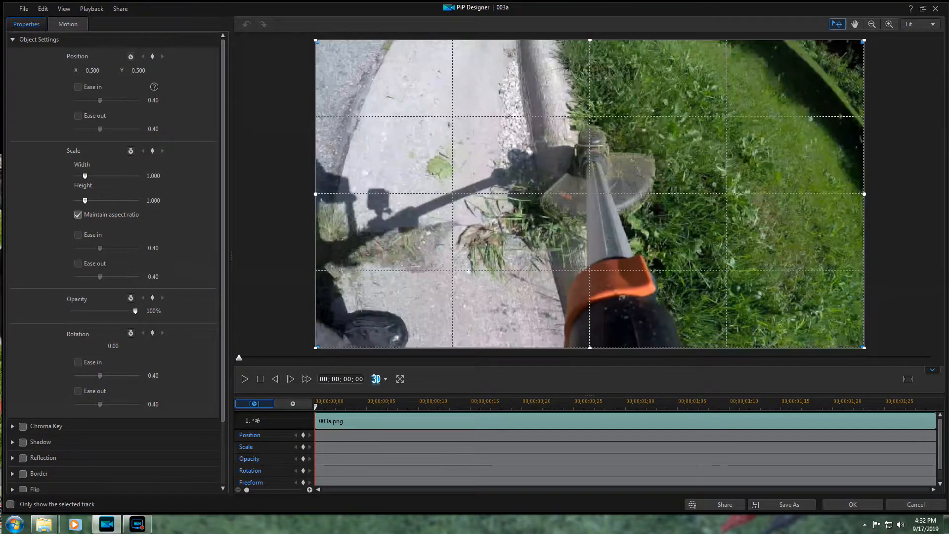
{"action": "left_click_drag", "start_coordinate": [865, 40], "coordinate": [590, 194]}
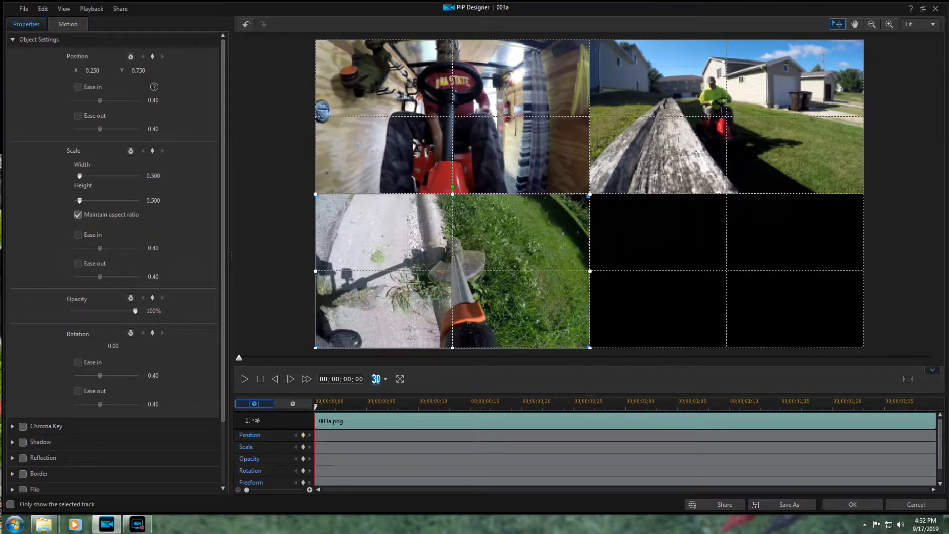
{"action": "left_click", "coordinate": [303, 435]}
{"action": "left_click", "coordinate": [304, 447]}
{"action": "key", "text": "space"}
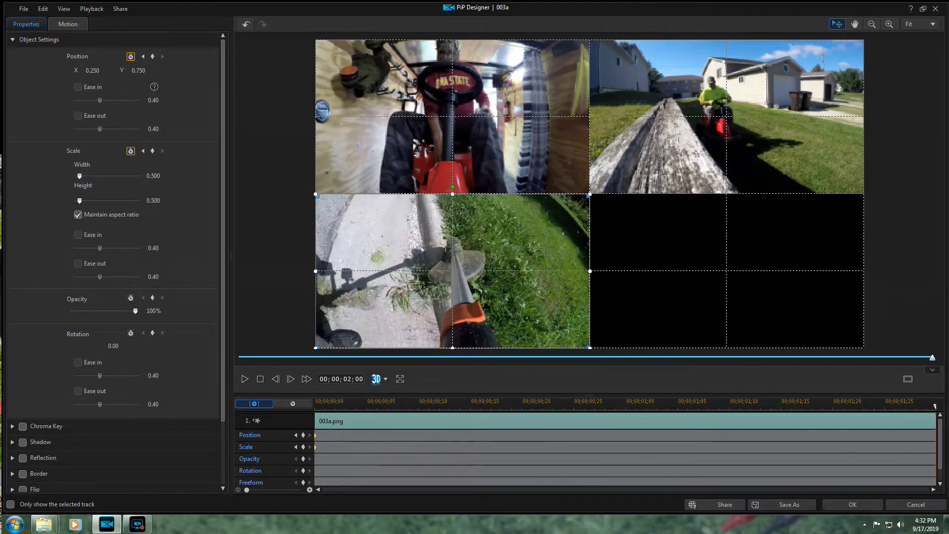
{"action": "left_click_drag", "start_coordinate": [590, 194], "coordinate": [864, 40]}
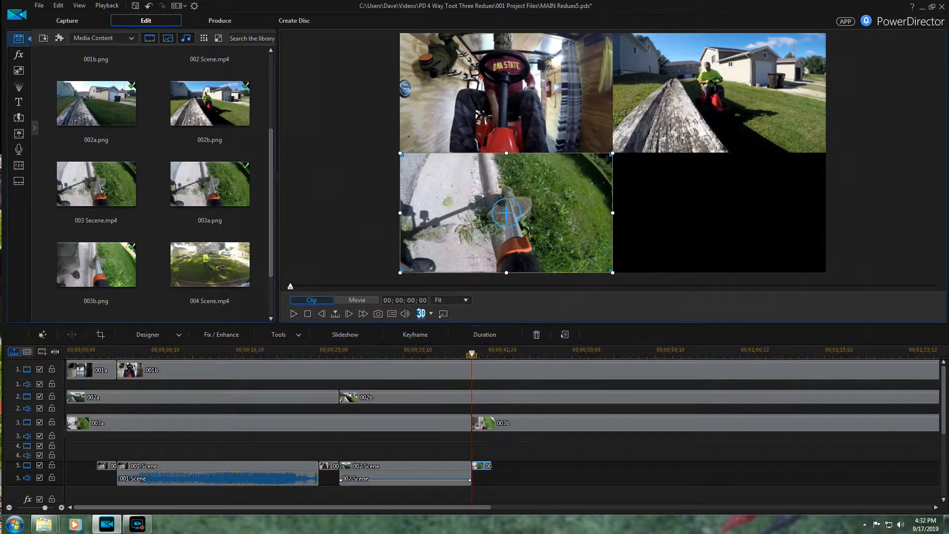
Step: Place 003 Secene.mp4 directly after the 003a clip on track 5 and add position and scale keyframes at its start
{"action": "left_click_drag", "start_coordinate": [99, 186], "coordinate": [494, 469]}
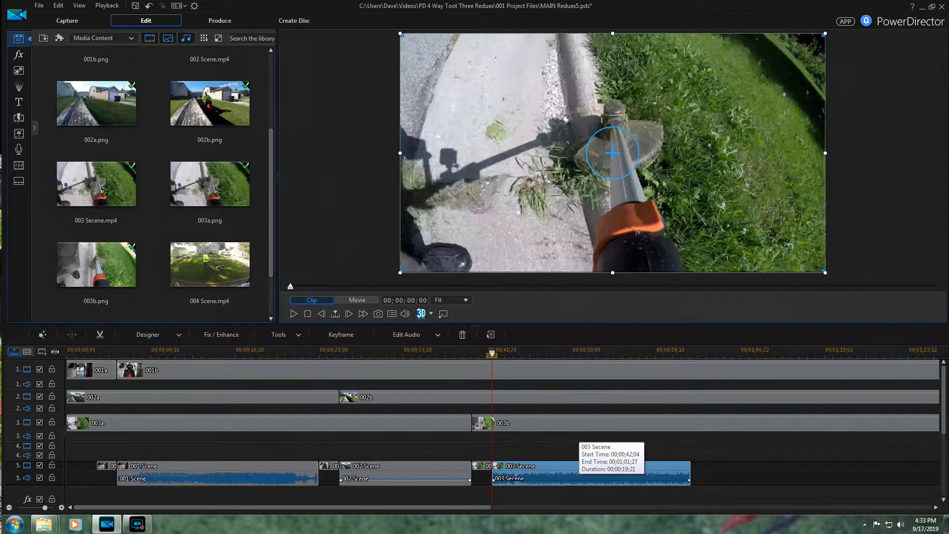
{"action": "double_click", "coordinate": [544, 471]}
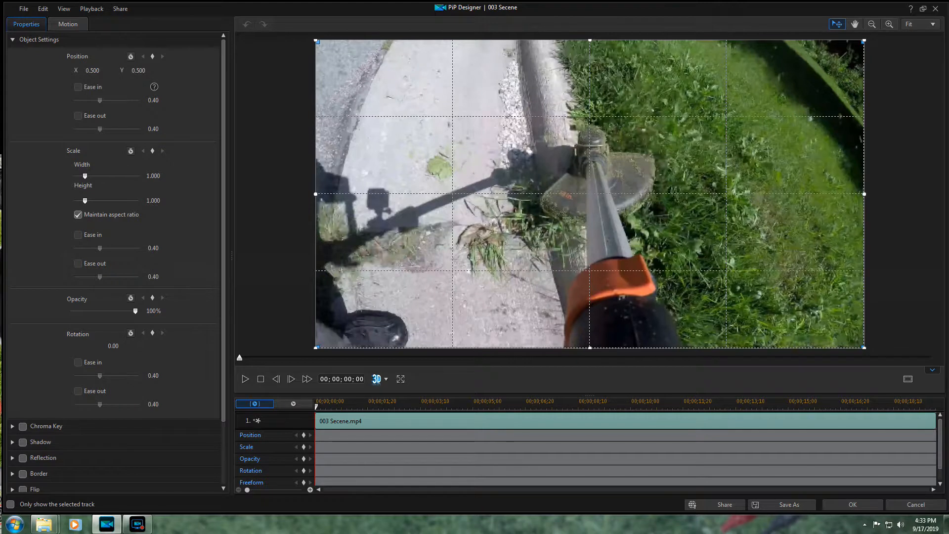
{"action": "left_click", "coordinate": [131, 56]}
{"action": "left_click", "coordinate": [130, 151]}
Step: Add position and scale keyframes at 15 seconds in the 003 Secene clip, holding it at full frame
{"action": "left_click_drag", "start_coordinate": [240, 357], "coordinate": [933, 358]}
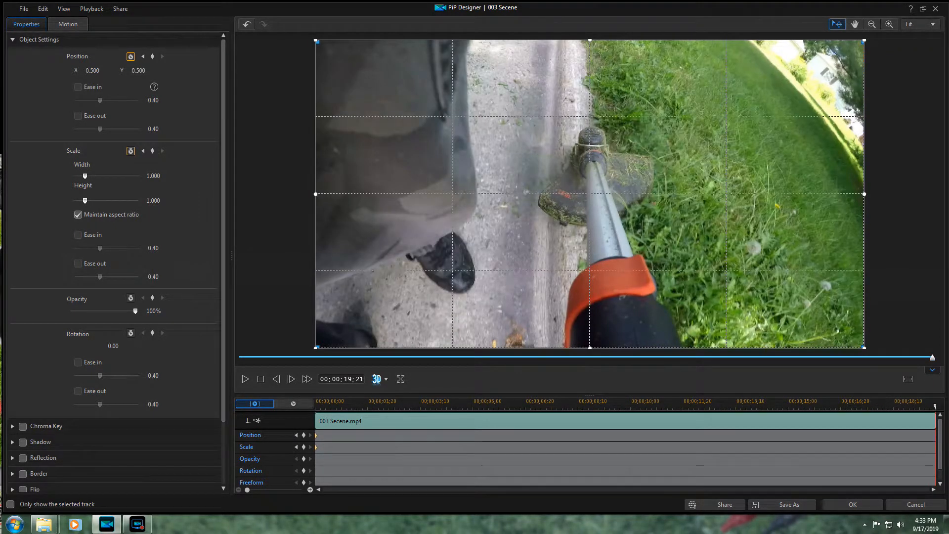
{"action": "type", "text": "00"}
{"action": "key", "text": "Return"}
{"action": "left_click", "coordinate": [303, 435]}
{"action": "left_click", "coordinate": [303, 447]}
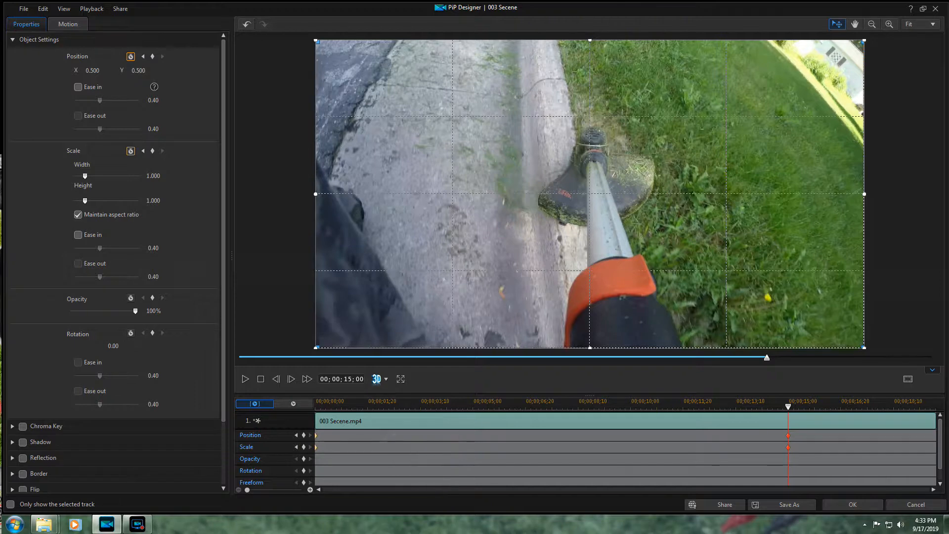
Step: Shrink 003 Secene to the lower-left quarter at the clip's end, and select the 003a clip before it on track 5
{"action": "left_click_drag", "start_coordinate": [767, 357], "coordinate": [934, 358]}
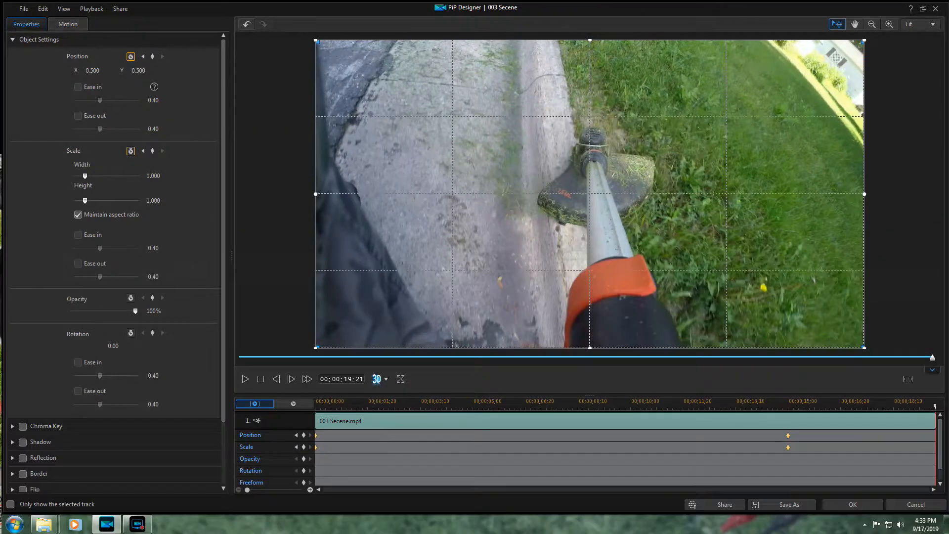
{"action": "left_click_drag", "start_coordinate": [865, 41], "coordinate": [610, 184]}
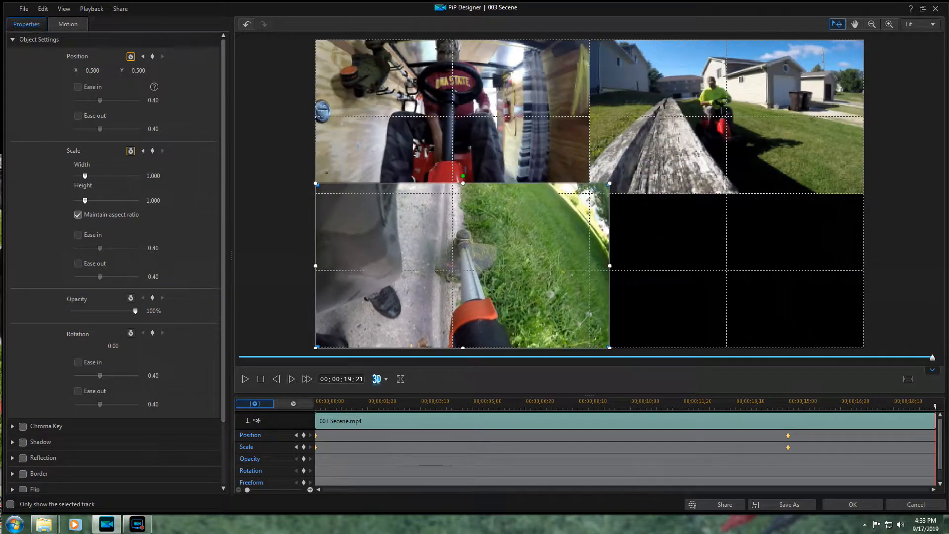
{"action": "left_click", "coordinate": [853, 504]}
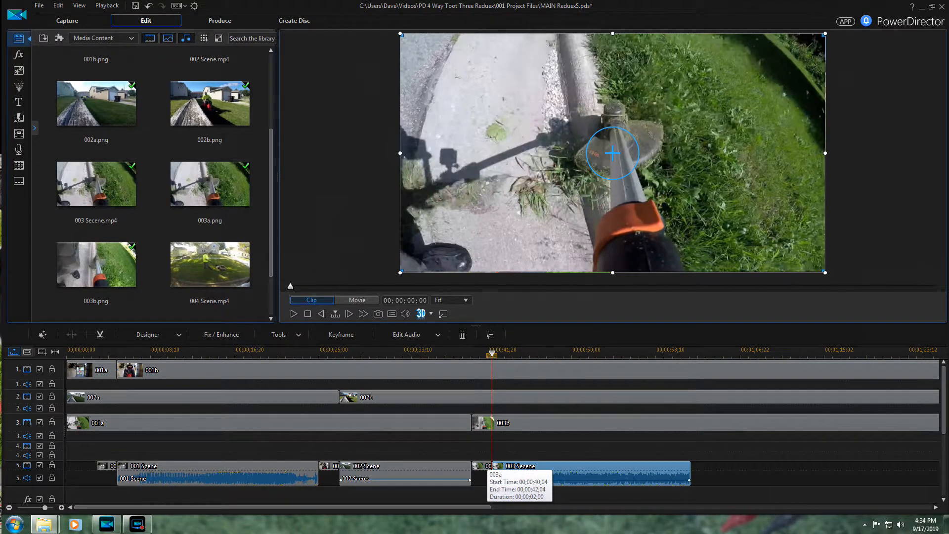
{"action": "left_click", "coordinate": [482, 467]}
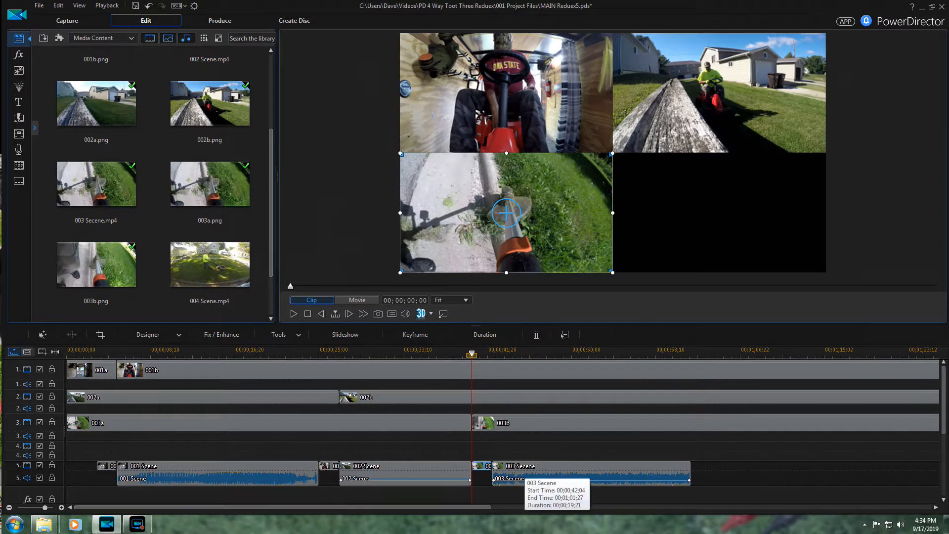
Step: Place 004a.png directly after 003 Secene on track 5 and set its duration to 2 seconds
{"action": "left_click", "coordinate": [524, 466]}
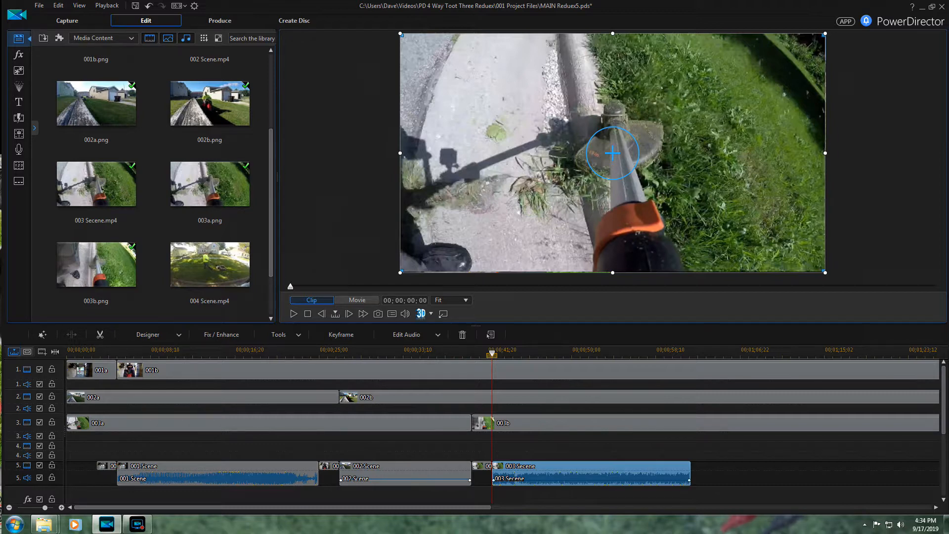
{"action": "left_click", "coordinate": [539, 451]}
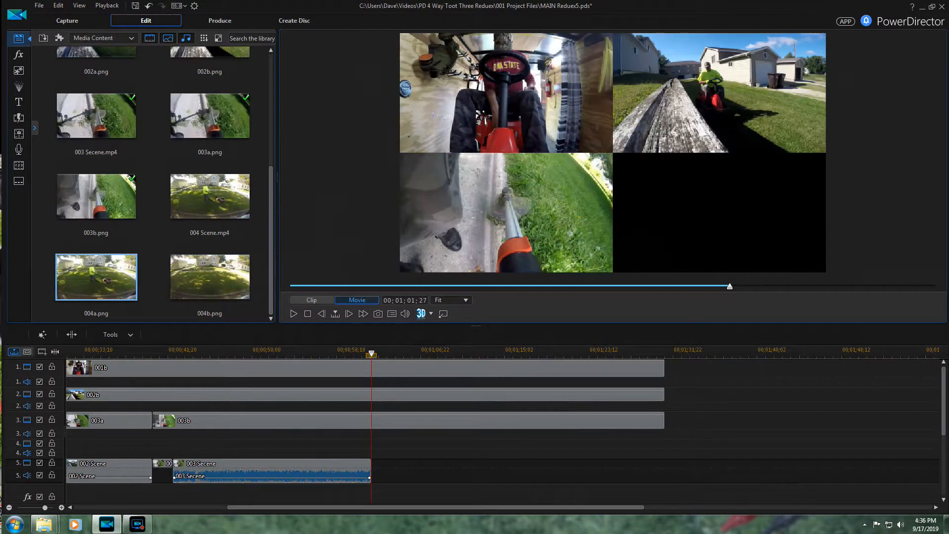
{"action": "left_click_drag", "start_coordinate": [96, 277], "coordinate": [385, 464]}
{"action": "left_click", "coordinate": [484, 335]}
{"action": "left_click", "coordinate": [484, 250]}
{"action": "type", "text": "2"}
{"action": "key", "text": "Return"}
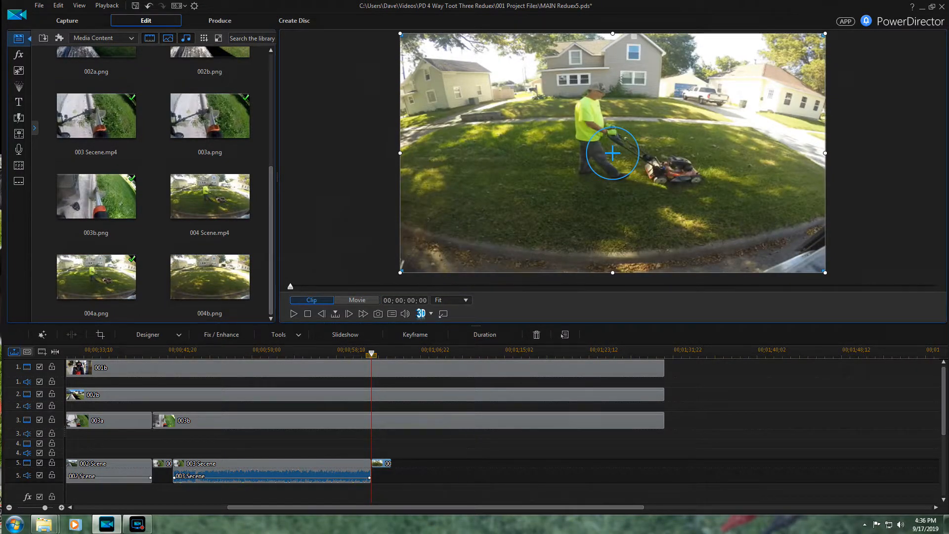
Step: Keyframe the track 5 004a clip to grow from the lower-right quarter at its start to full frame at its end
{"action": "left_click", "coordinate": [564, 335]}
{"action": "left_click", "coordinate": [153, 151]}
{"action": "left_click_drag", "start_coordinate": [240, 358], "coordinate": [932, 357]}
{"action": "left_click_drag", "start_coordinate": [591, 194], "coordinate": [316, 40]}
{"action": "left_click", "coordinate": [853, 505]}
Step: Place 004 Scene.mp4 after 004a on track 5, followed by 004b.png with a duration of 3 seconds
{"action": "left_click_drag", "start_coordinate": [210, 196], "coordinate": [394, 471]}
{"action": "left_click", "coordinate": [209, 277]}
{"action": "left_click_drag", "start_coordinate": [210, 277], "coordinate": [604, 467]}
{"action": "left_click", "coordinate": [491, 336]}
{"action": "left_click", "coordinate": [483, 249]}
{"action": "type", "text": "03;00"}
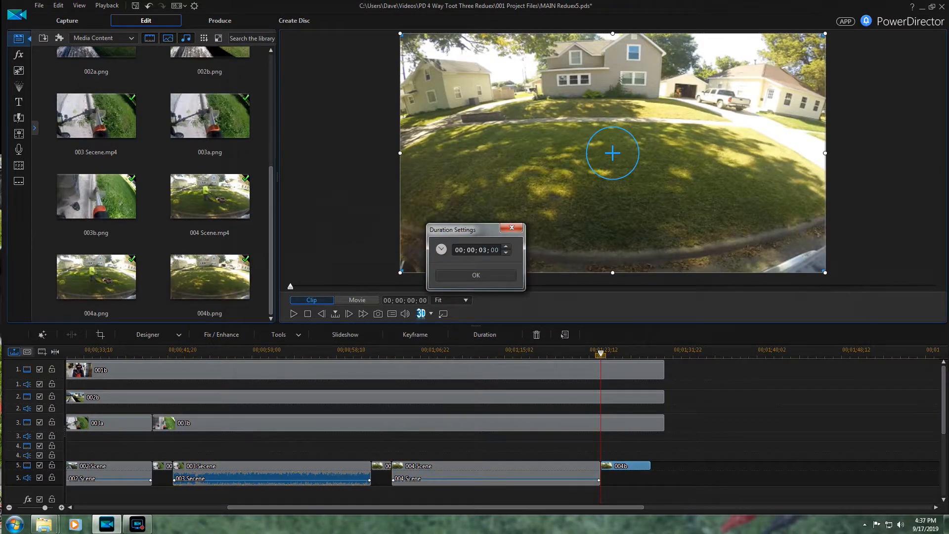
{"action": "left_click", "coordinate": [476, 275]}
Step: Keyframe position and scale of the track 5 004b clip from full frame at its start to the lower-right quarter at its end
{"action": "double_click", "coordinate": [615, 466]}
{"action": "left_click", "coordinate": [132, 57]}
{"action": "left_click", "coordinate": [132, 151]}
{"action": "left_click_drag", "start_coordinate": [241, 357], "coordinate": [932, 358]}
{"action": "left_click_drag", "start_coordinate": [316, 39], "coordinate": [590, 194]}
{"action": "left_click", "coordinate": [853, 505]}
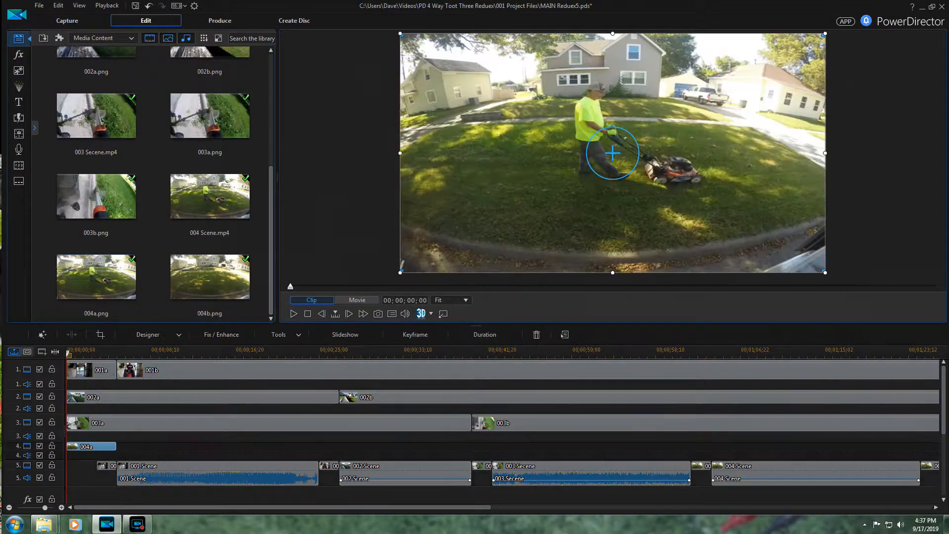
Step: Resize the 004a snapshot on track 4 to the lower-right quarter and extend it to the start of 004 Scene
{"action": "double_click", "coordinate": [92, 446]}
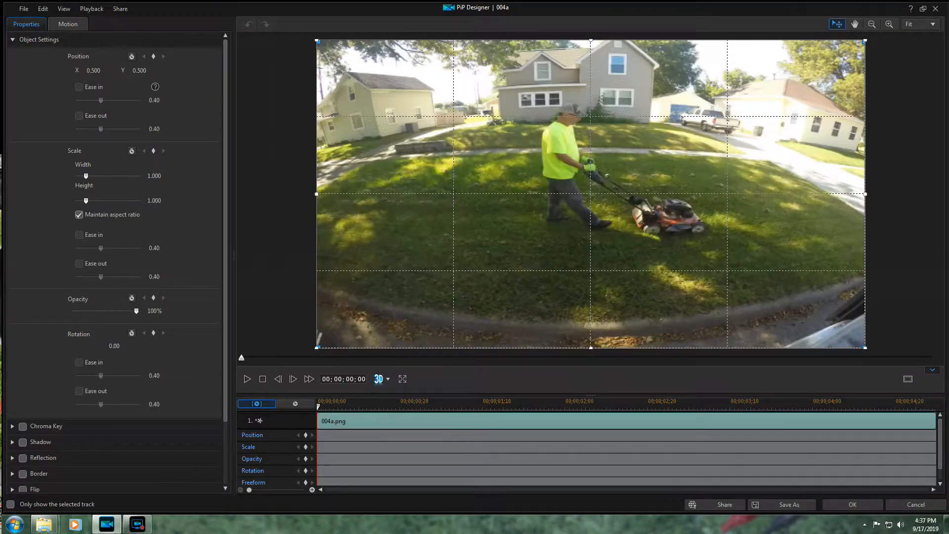
{"action": "left_click_drag", "start_coordinate": [317, 40], "coordinate": [591, 193]}
{"action": "left_click", "coordinate": [853, 505]}
{"action": "left_click_drag", "start_coordinate": [116, 446], "coordinate": [711, 446]}
Step: Fit the 004b snapshot on track 4 into the lower-right quarter and extend it to the end of the clips on tracks 1 to 3
{"action": "left_click", "coordinate": [720, 447]}
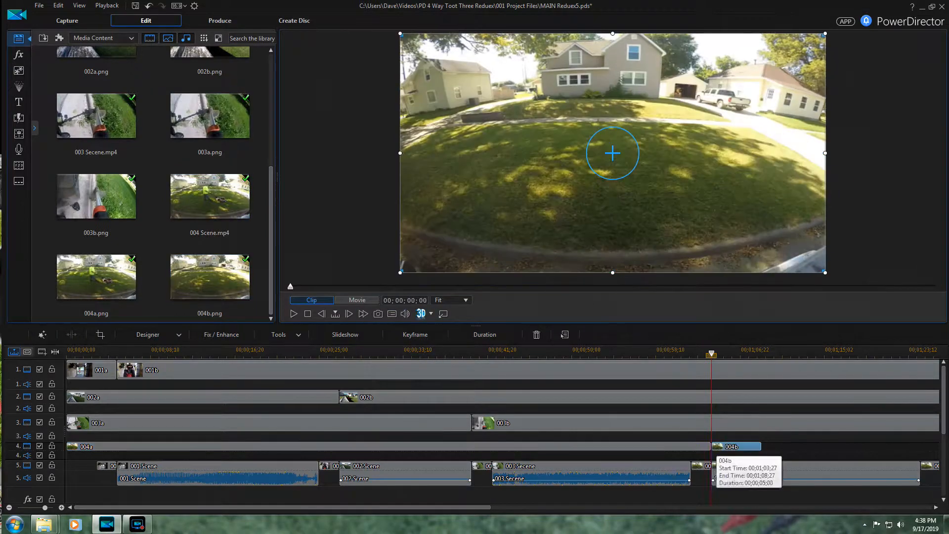
{"action": "left_click", "coordinate": [564, 335]}
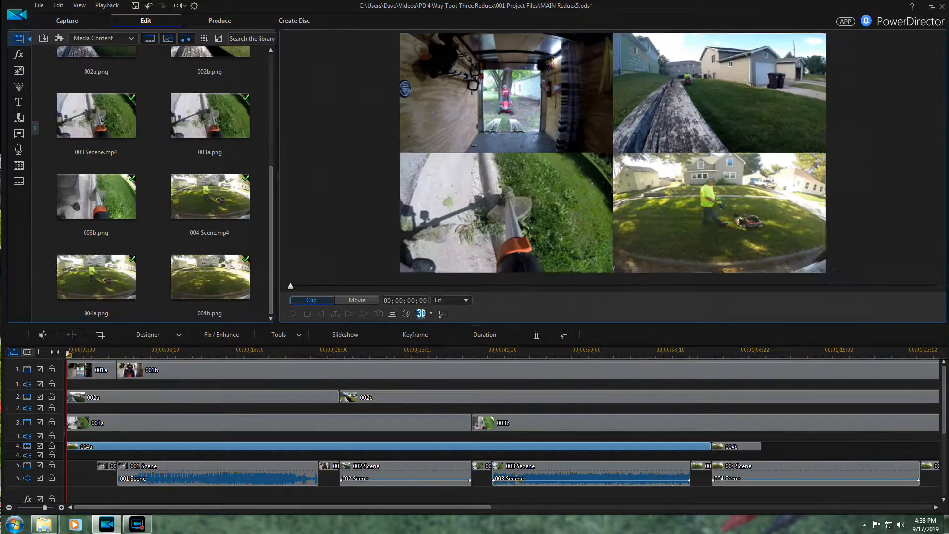
{"action": "left_click_drag", "start_coordinate": [761, 446], "coordinate": [863, 448]}
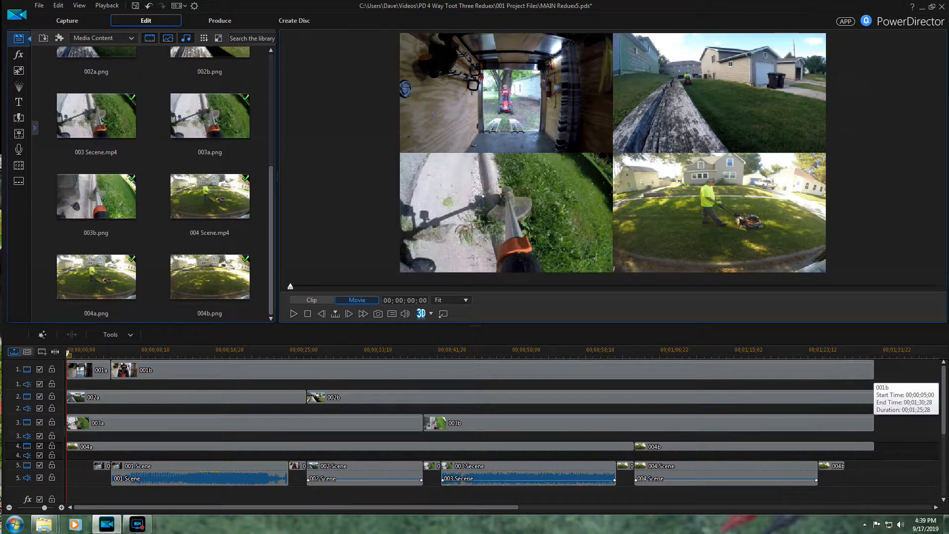
Step: Trim the ends of 001b, 002b, 003b and 004b on tracks 1 to 4 back to 00;01;28;29
{"action": "left_click", "coordinate": [868, 375]}
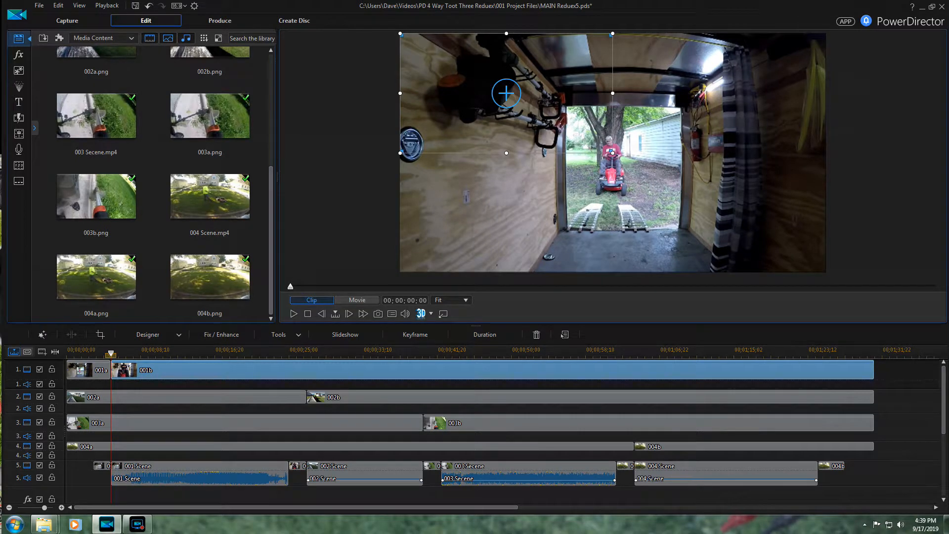
{"action": "left_click_drag", "start_coordinate": [873, 370], "coordinate": [857, 370]}
{"action": "left_click", "coordinate": [867, 397]}
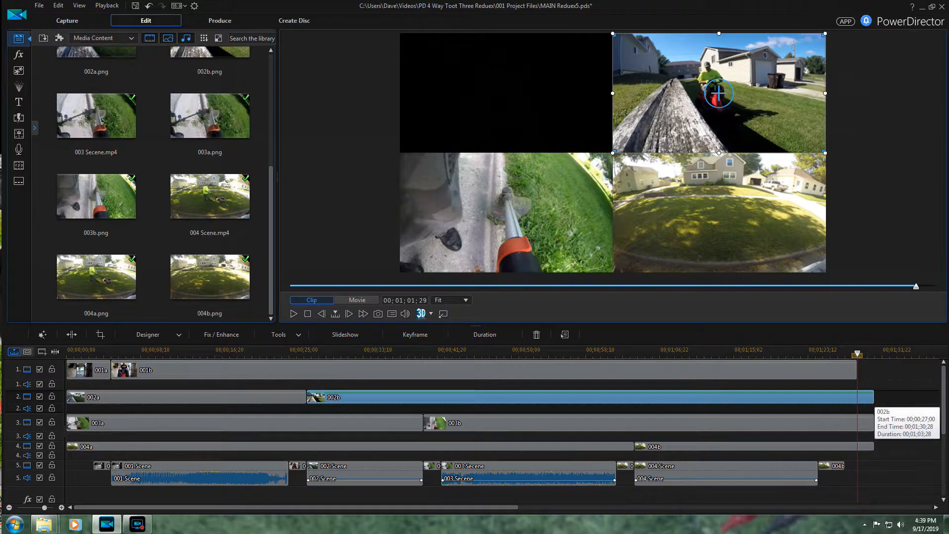
{"action": "left_click_drag", "start_coordinate": [873, 397], "coordinate": [857, 423]}
{"action": "left_click", "coordinate": [873, 422]}
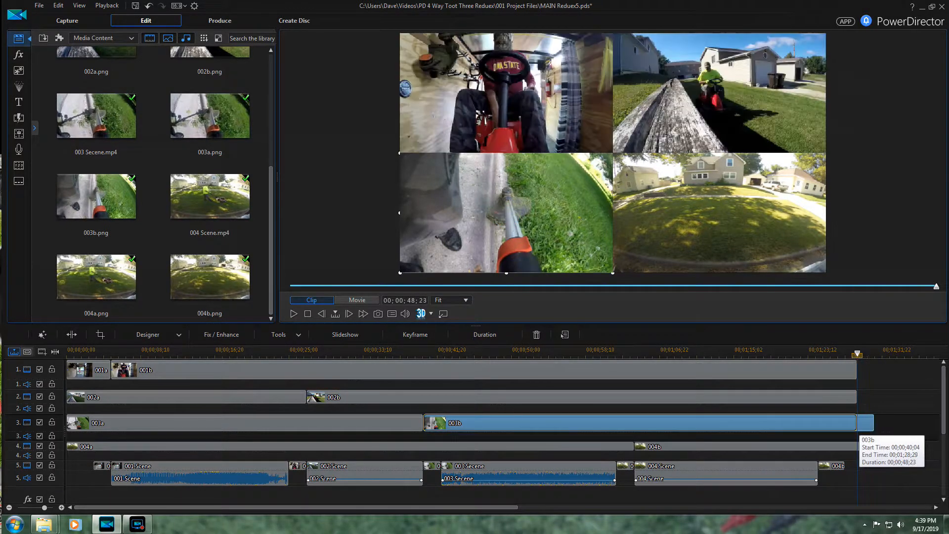
{"action": "left_click", "coordinate": [872, 446]}
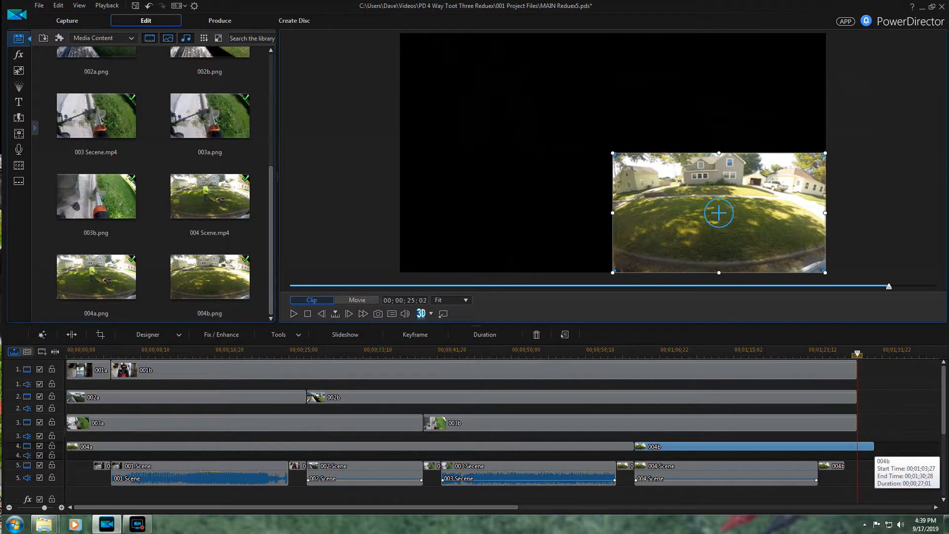
{"action": "left_click_drag", "start_coordinate": [873, 447], "coordinate": [858, 447]}
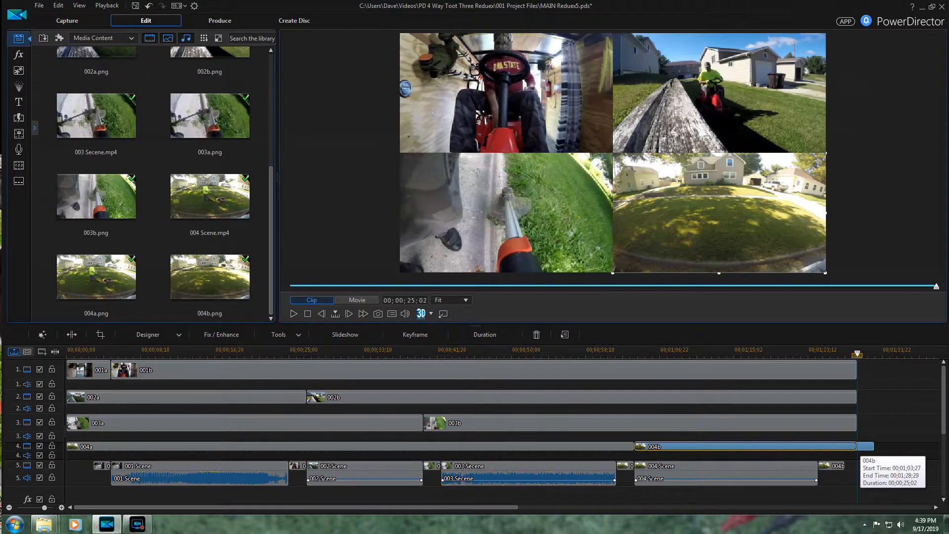